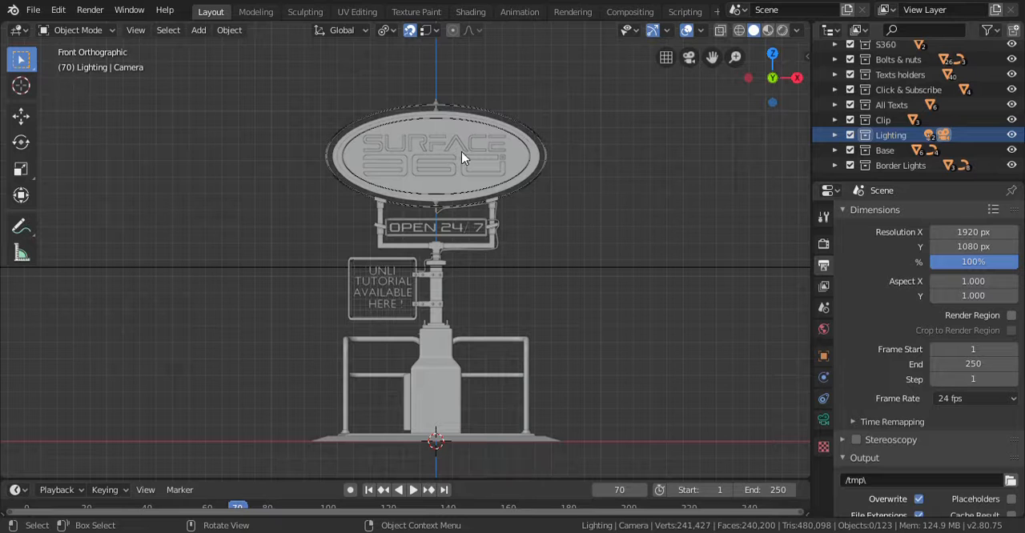
{"action": "scroll", "coordinate": [462, 152], "scroll_direction": "up", "scroll_amount": 6}
{"action": "middle_click_drag", "start_coordinate": [486, 165], "coordinate": [442, 432], "text": "shift"}
{"action": "middle_click_drag", "start_coordinate": [486, 258], "coordinate": [485, 240], "text": "shift"}
{"action": "scroll", "coordinate": [492, 152], "scroll_direction": "up", "scroll_amount": 1}
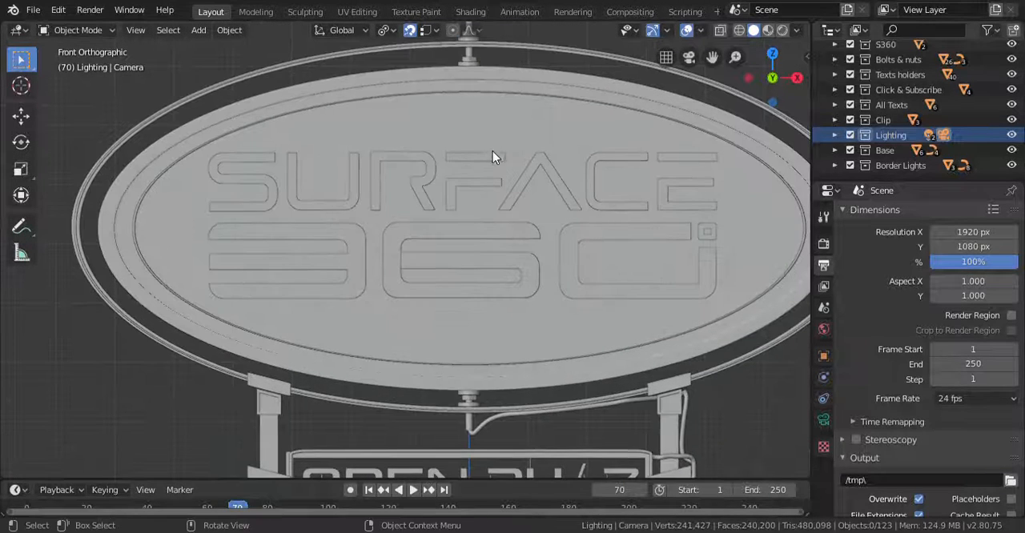
{"action": "middle_click_drag", "start_coordinate": [493, 157], "coordinate": [466, 155], "text": "shift"}
{"action": "left_click", "coordinate": [465, 110]}
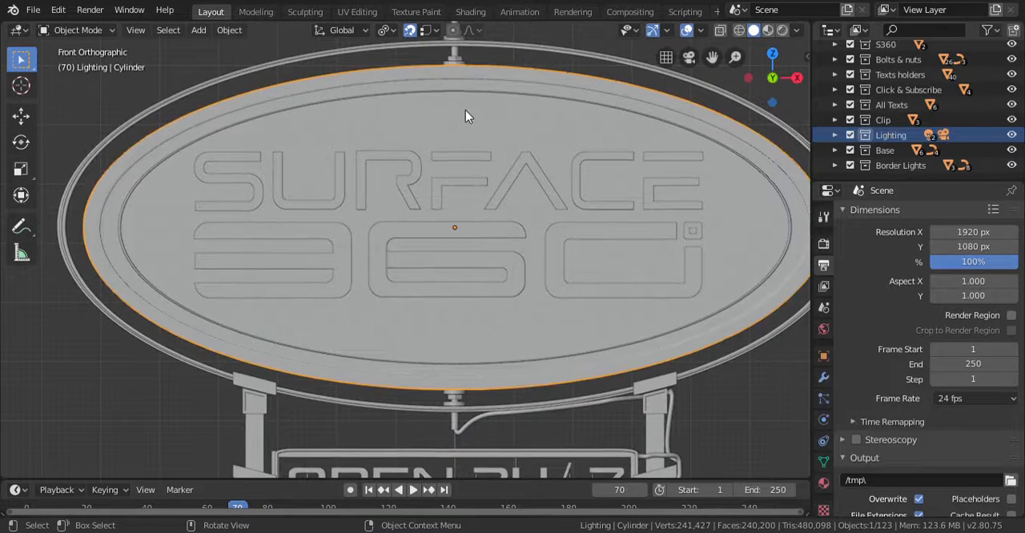
{"action": "left_click", "coordinate": [468, 229]}
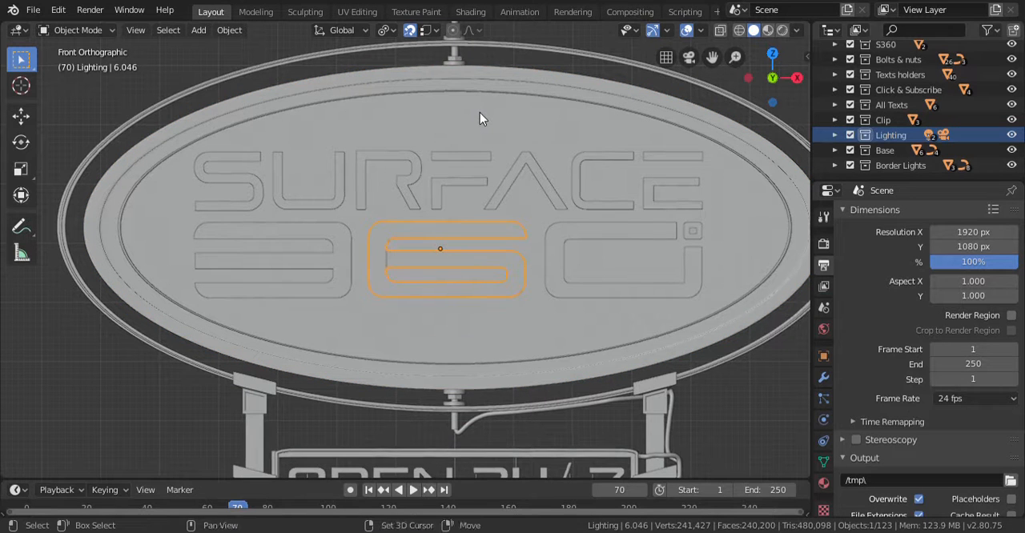
{"action": "left_click", "coordinate": [479, 114]}
{"action": "left_click", "coordinate": [474, 227]}
{"action": "left_click", "coordinate": [495, 120], "text": "shift"}
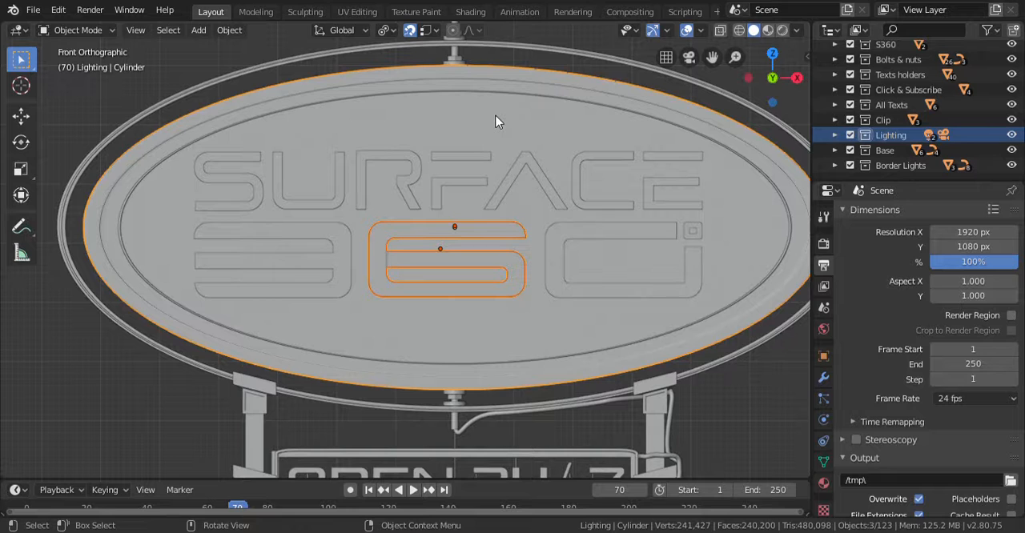
{"action": "left_click", "coordinate": [133, 387]}
{"action": "left_click", "coordinate": [125, 122]}
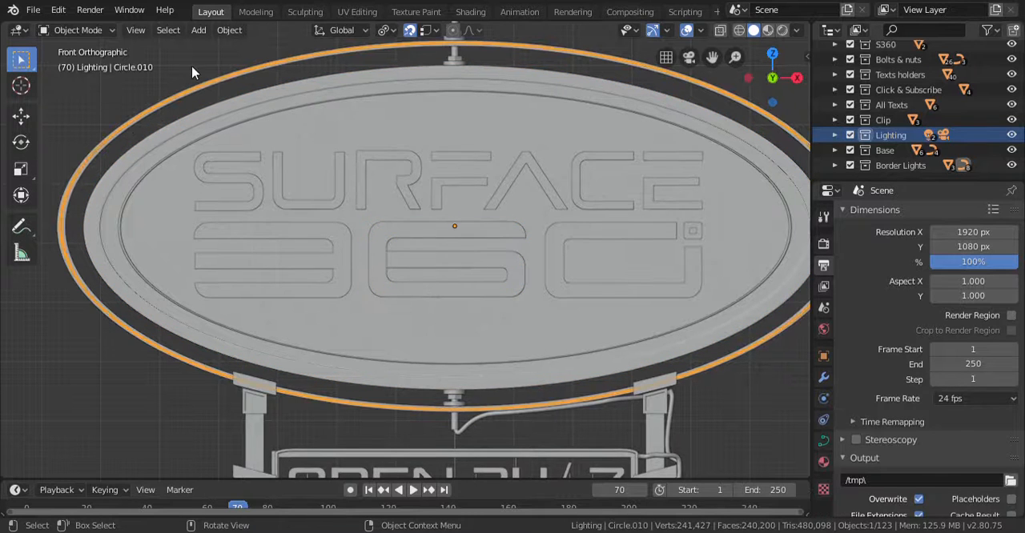
{"action": "left_click", "coordinate": [193, 67]}
- Parent the digit 6 of the 360 lettering to the oval sign board using the Object option
{"action": "left_click", "coordinate": [433, 229]}
{"action": "left_click", "coordinate": [507, 123], "text": "shift"}
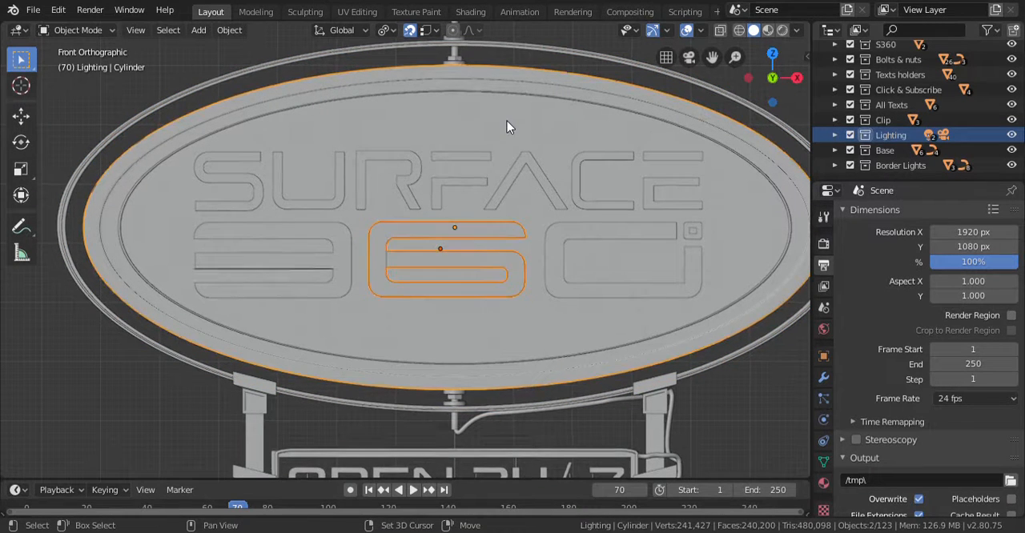
{"action": "key", "text": "ctrl+p"}
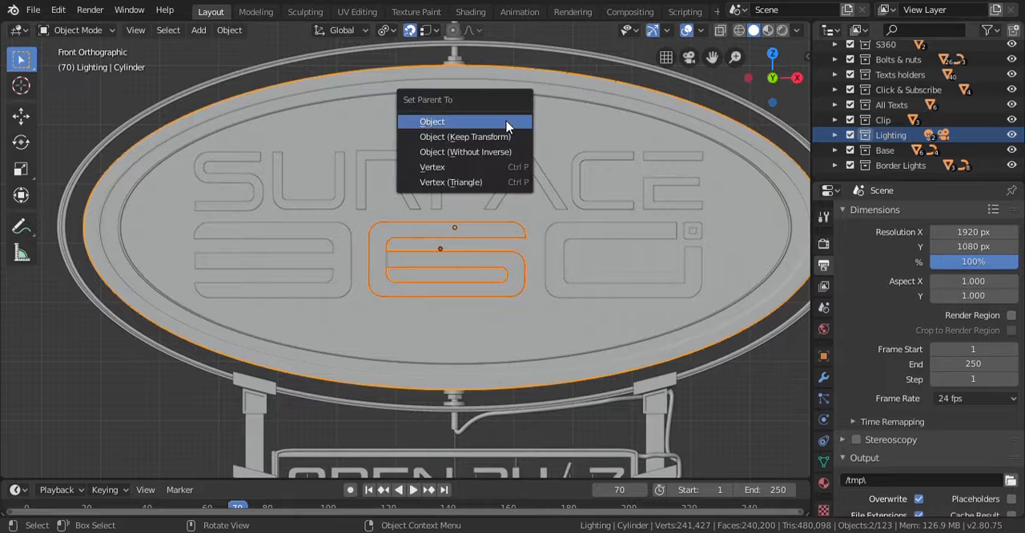
{"action": "left_click", "coordinate": [507, 124]}
- Parent the digit 3 of the 360 lettering to the oval sign board using the Object option
{"action": "left_click", "coordinate": [337, 231]}
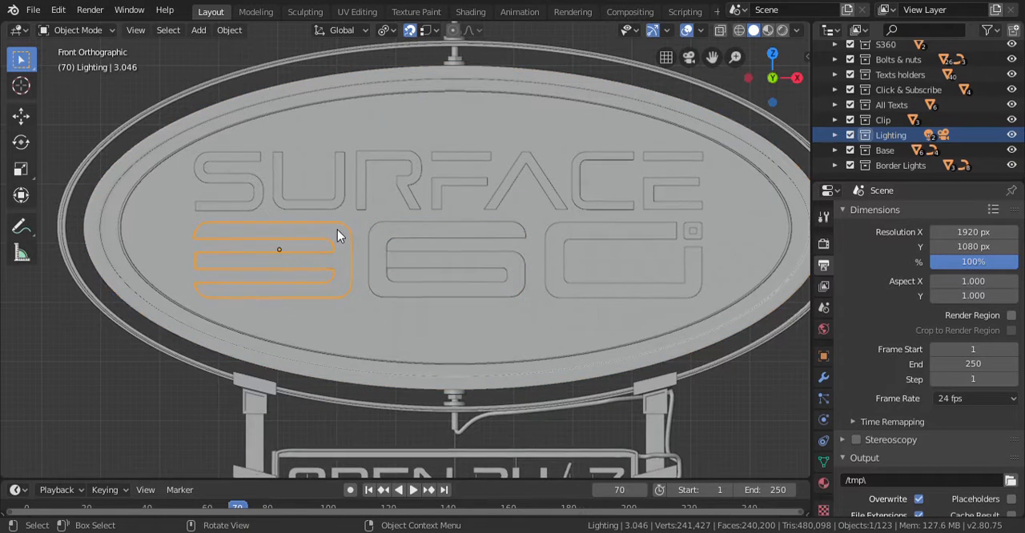
{"action": "left_click", "coordinate": [487, 130], "text": "shift"}
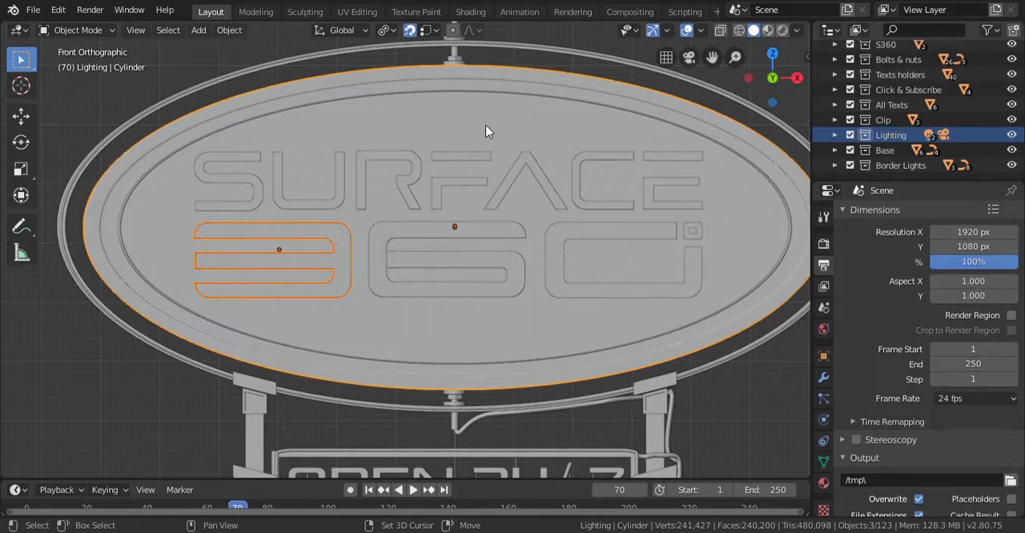
{"action": "key", "text": "ctrl+p"}
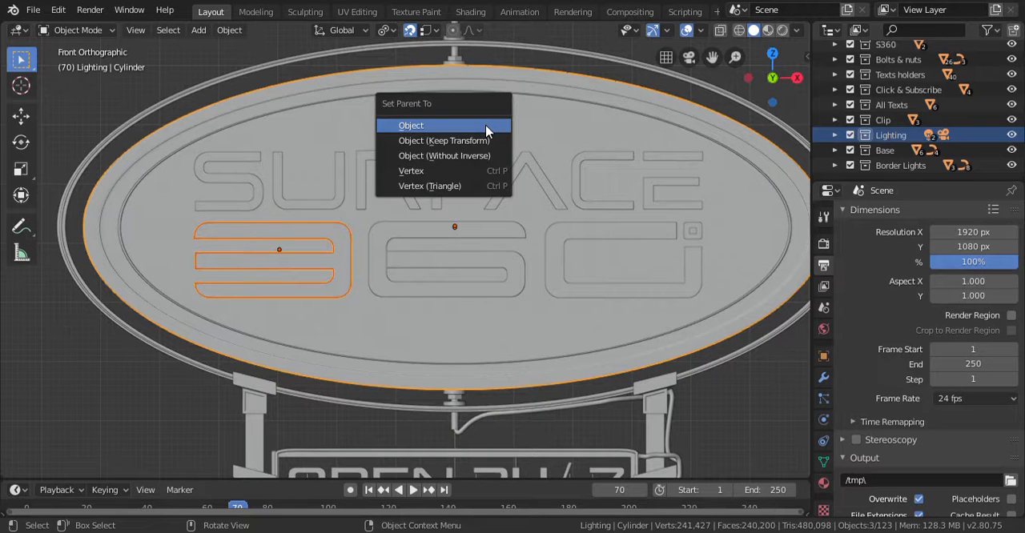
{"action": "left_click", "coordinate": [486, 126]}
- Parent the digit 0 with its degree mark to the oval sign board using the Object option
{"action": "left_click", "coordinate": [180, 65]}
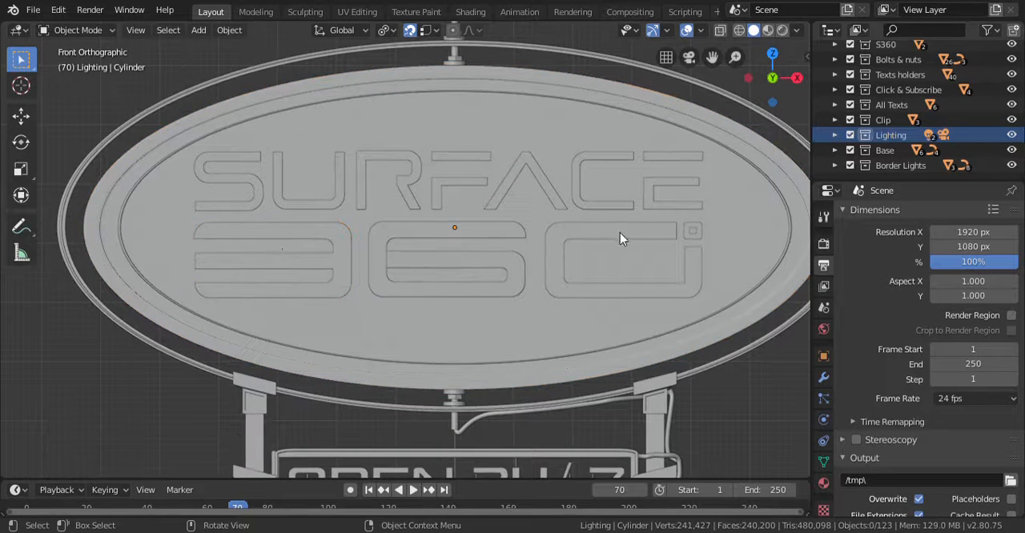
{"action": "left_click", "coordinate": [553, 129]}
{"action": "left_click", "coordinate": [553, 127], "text": "shift"}
{"action": "key", "text": "ctrl+p"}
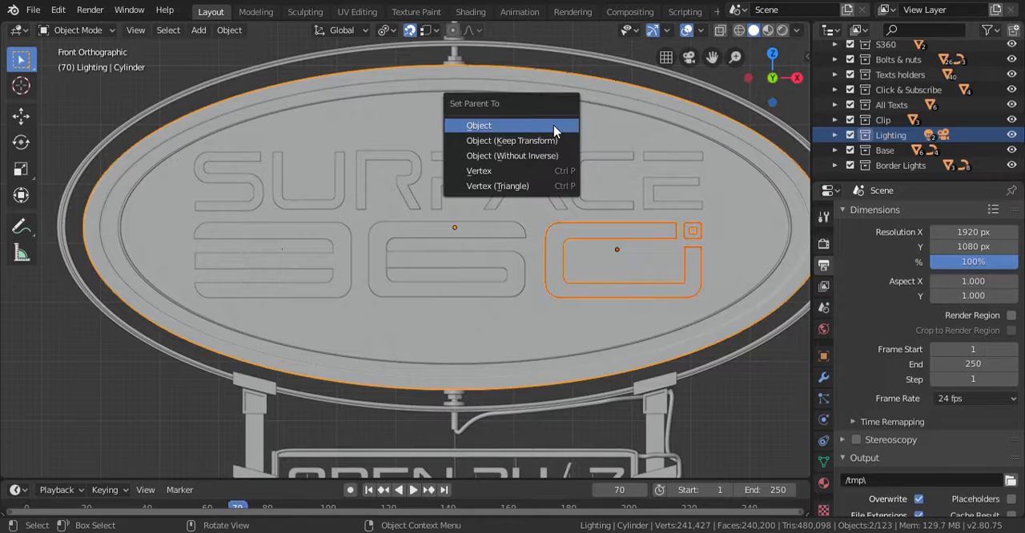
{"action": "left_click", "coordinate": [554, 125]}
- Select the letter S of SURFACE and add the oval sign board to the selection as the active object
{"action": "left_click", "coordinate": [230, 158]}
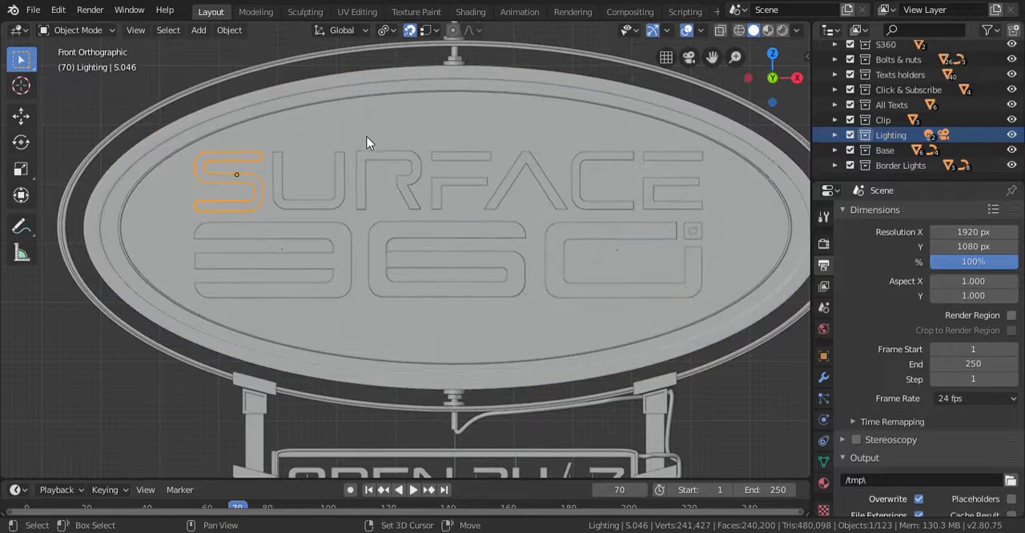
{"action": "left_click", "coordinate": [260, 157], "text": "shift"}
{"action": "key", "text": "ctrl+z"}
{"action": "left_click", "coordinate": [386, 135], "text": "shift"}
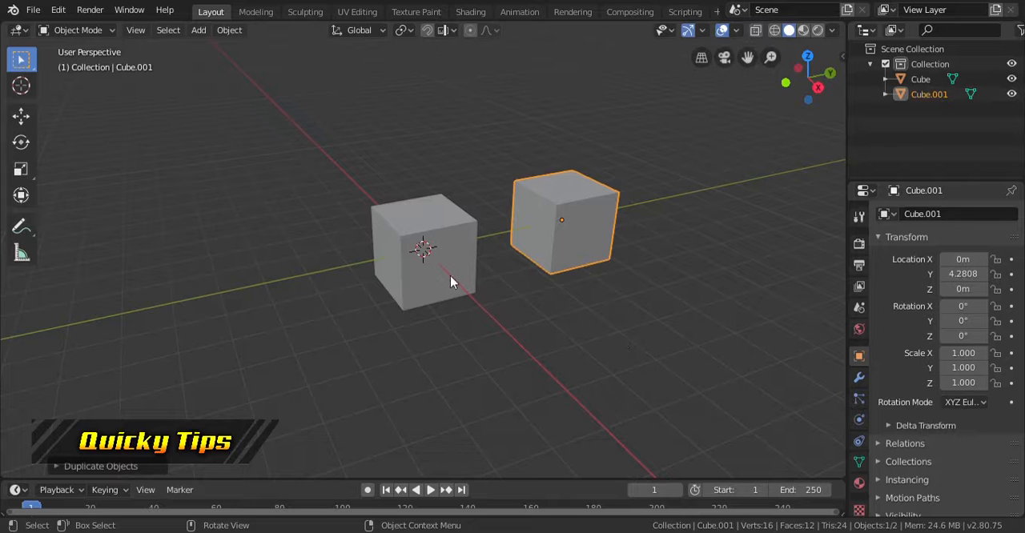
- Parent the cube at the origin to the second cube, Cube.001, using the Object option
{"action": "left_click", "coordinate": [437, 253]}
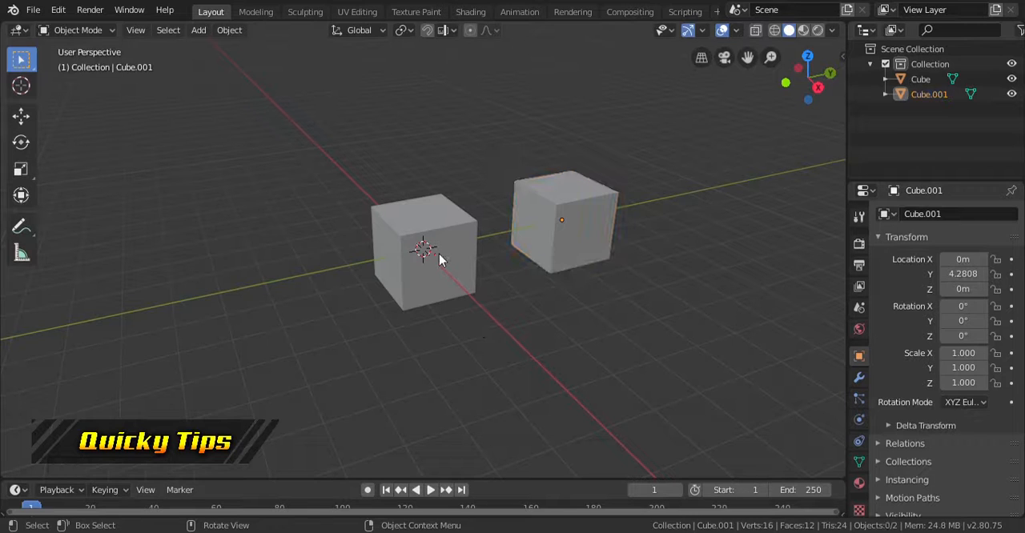
{"action": "left_click", "coordinate": [570, 217], "text": "shift"}
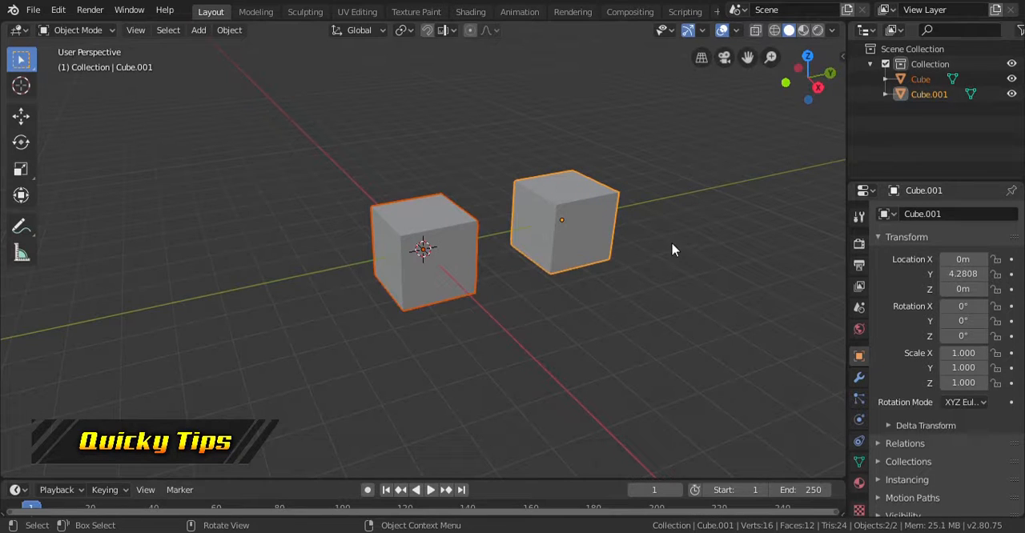
{"action": "key", "text": "ctrl+p"}
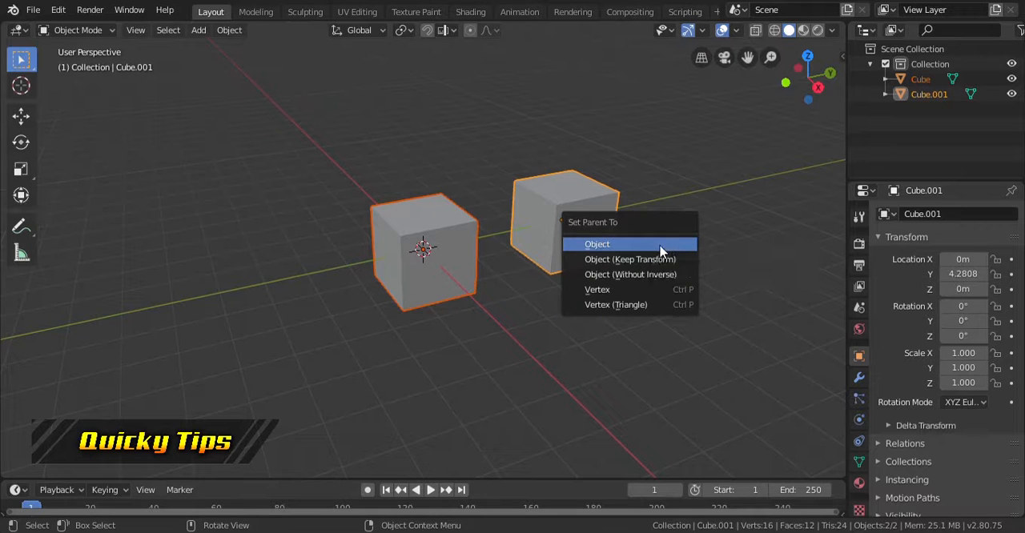
{"action": "left_click", "coordinate": [666, 247]}
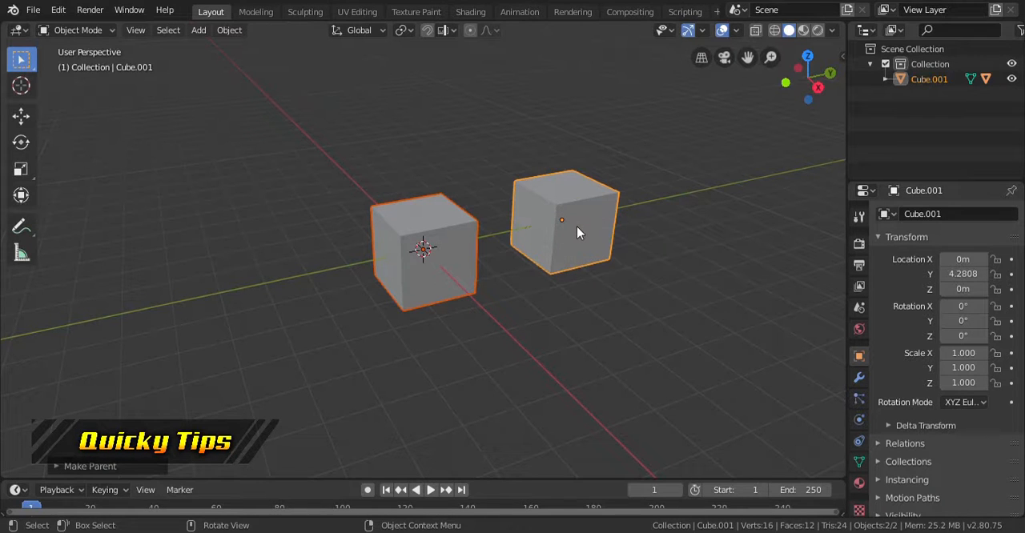
- Try moving the parent cube Cube.001 freely, and undo the parenting between the two cubes
{"action": "left_click", "coordinate": [578, 228]}
{"action": "key", "text": "g"}
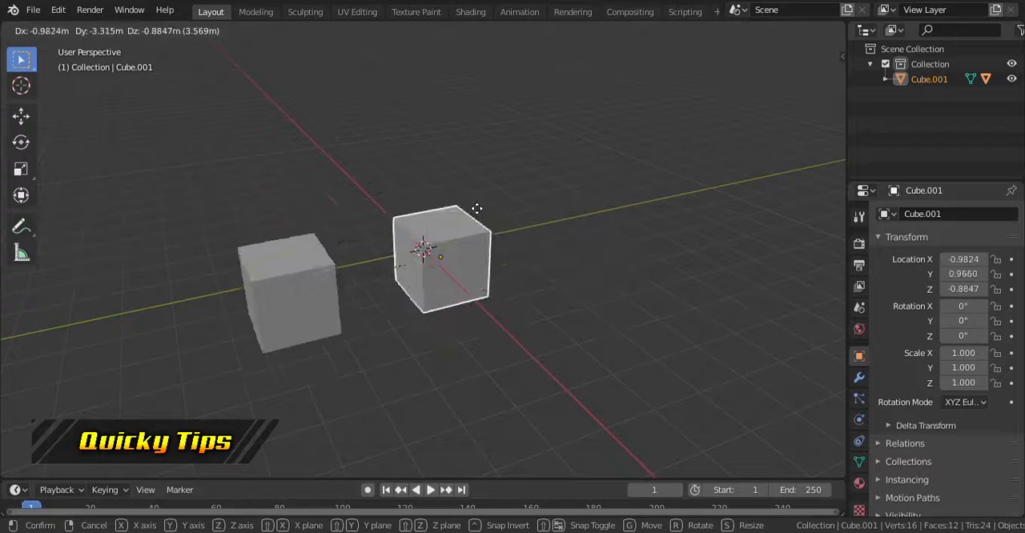
{"action": "right_click", "coordinate": [622, 266]}
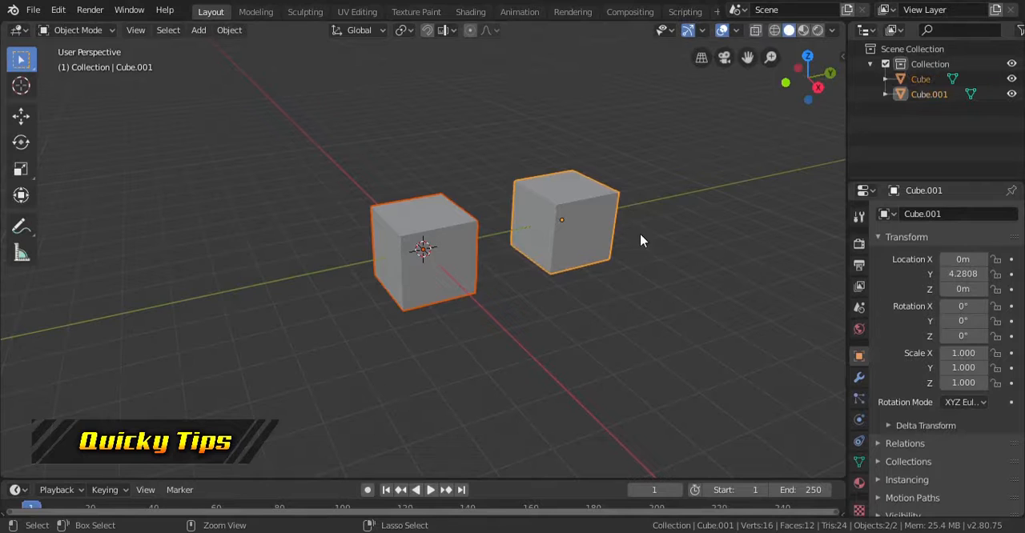
{"action": "left_click", "coordinate": [616, 286]}
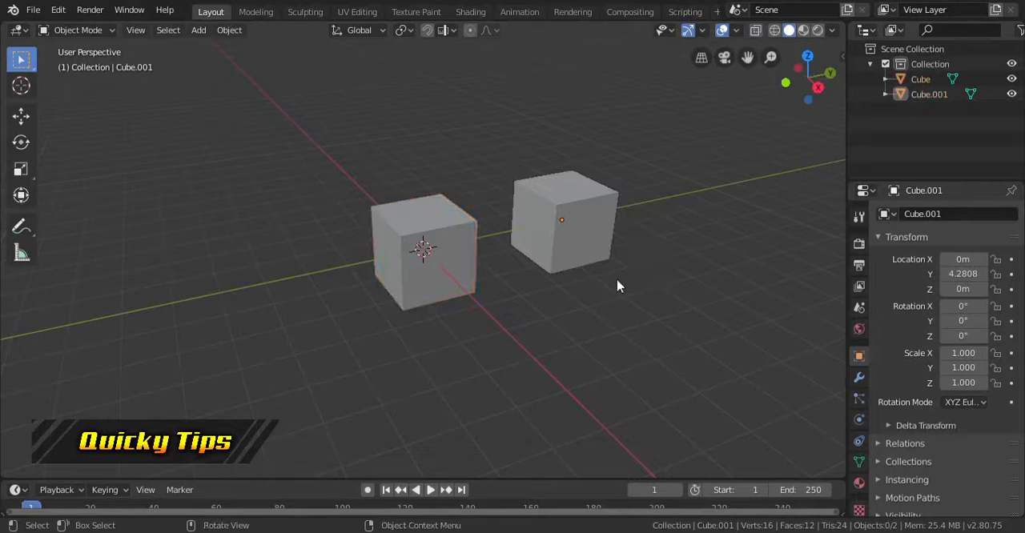
- Make Cube.001 the parent of the cube at the origin using the Object option
{"action": "left_click", "coordinate": [447, 231]}
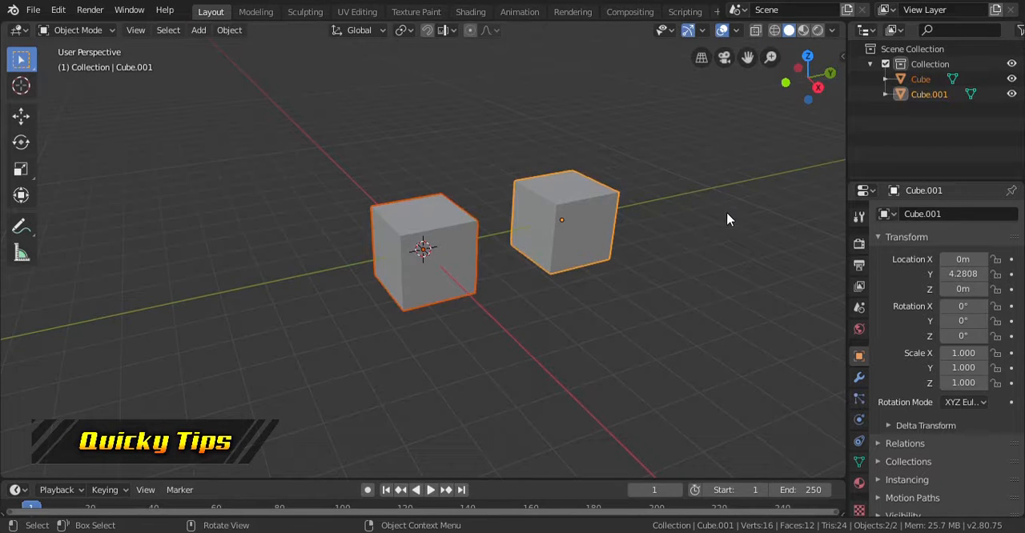
{"action": "key", "text": "ctrl+p"}
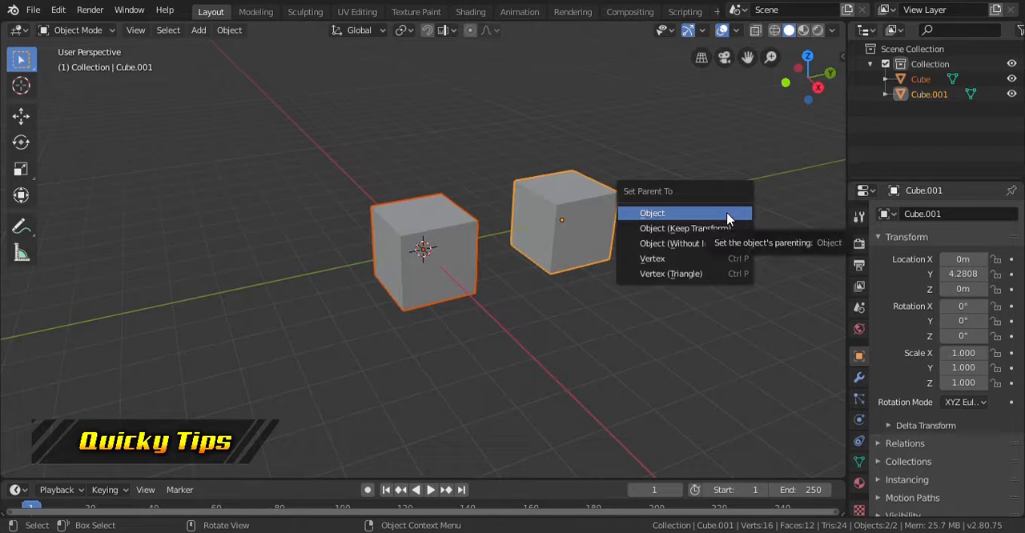
{"action": "left_click", "coordinate": [720, 213]}
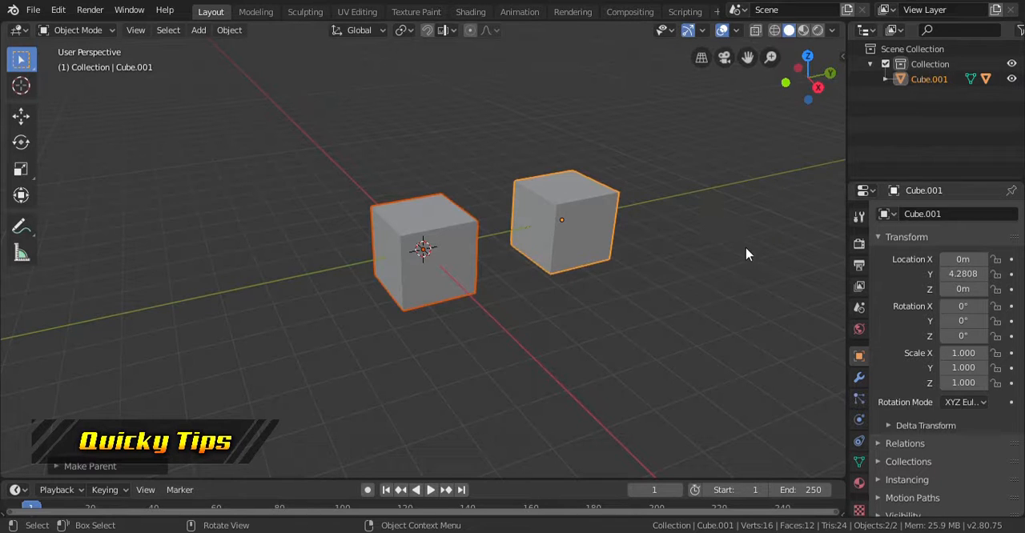
- Try moving the parent cube Cube.001 upward to test the link with its child cube
{"action": "left_click", "coordinate": [584, 253]}
{"action": "key", "text": "g"}
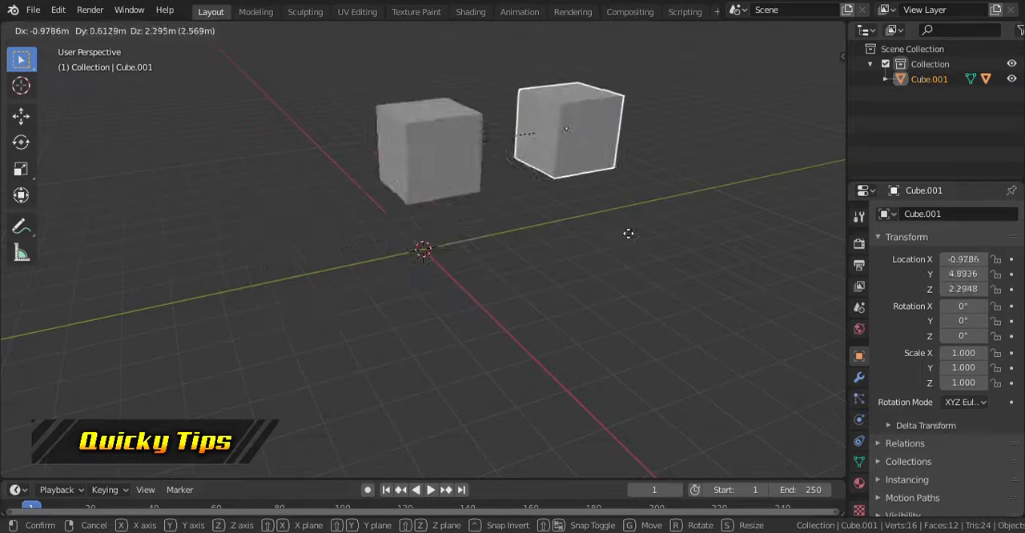
{"action": "key", "text": "Escape"}
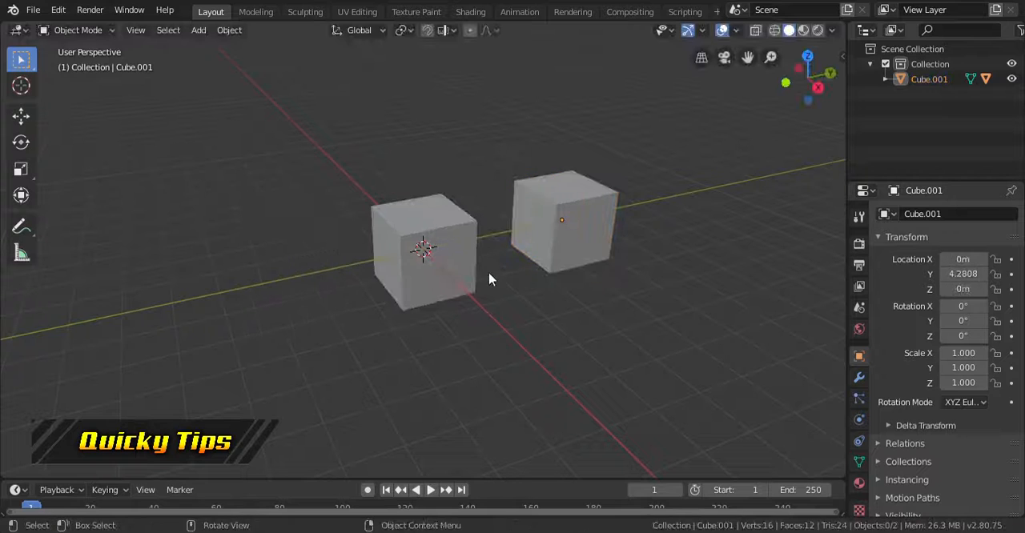
- Duplicate the cube at the origin along the X axis to about -4.62 m
{"action": "left_click", "coordinate": [472, 273]}
{"action": "middle_click_drag", "start_coordinate": [472, 272], "coordinate": [558, 334]}
{"action": "key", "text": "shift+d"}
{"action": "key", "text": "x"}
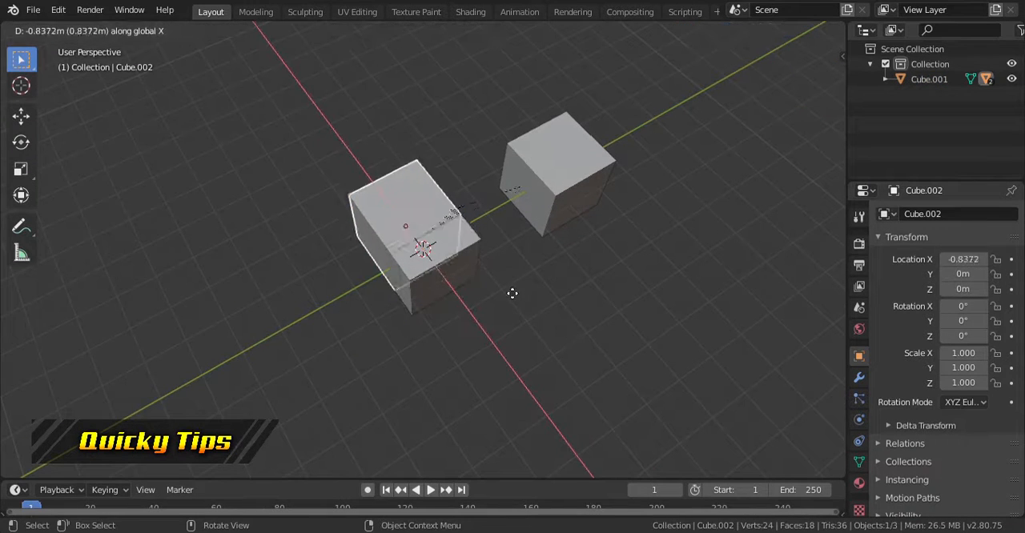
{"action": "left_click", "coordinate": [606, 298]}
{"action": "left_click", "coordinate": [596, 298]}
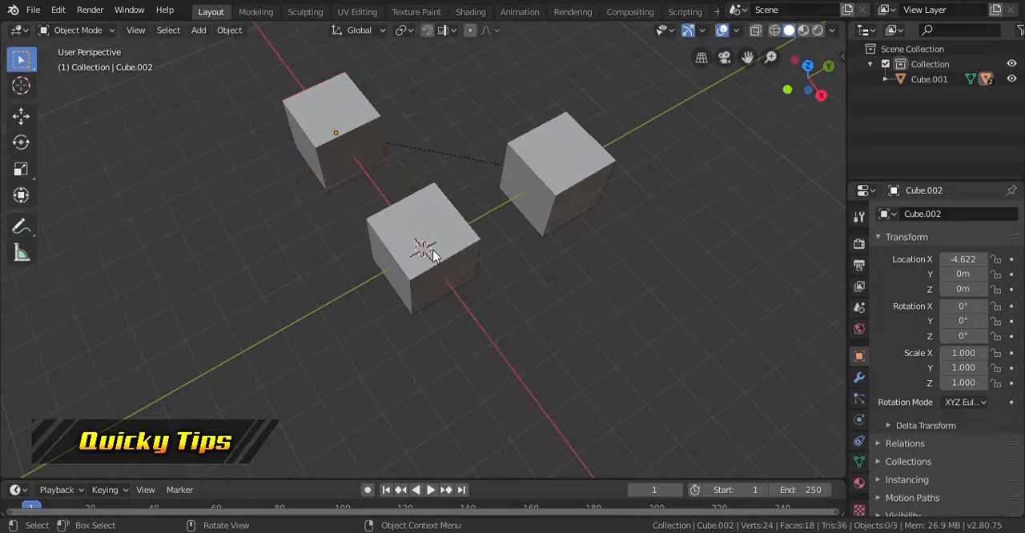
- Parent the cube at the origin to Cube.001 again using the Object option
{"action": "left_click", "coordinate": [448, 248]}
{"action": "left_click", "coordinate": [560, 184], "text": "shift"}
{"action": "key", "text": "ctrl+p"}
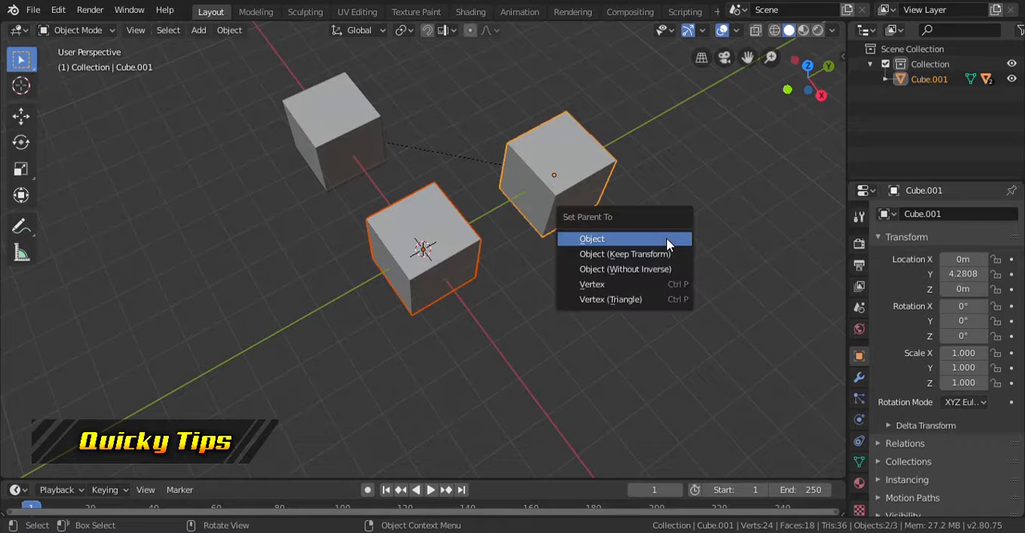
{"action": "left_click", "coordinate": [667, 244]}
- Try moving the parent cube Cube.001 to test the link with both of its child cubes
{"action": "middle_click_drag", "start_coordinate": [652, 263], "coordinate": [613, 227]}
{"action": "left_click", "coordinate": [613, 227]}
{"action": "key", "text": "g"}
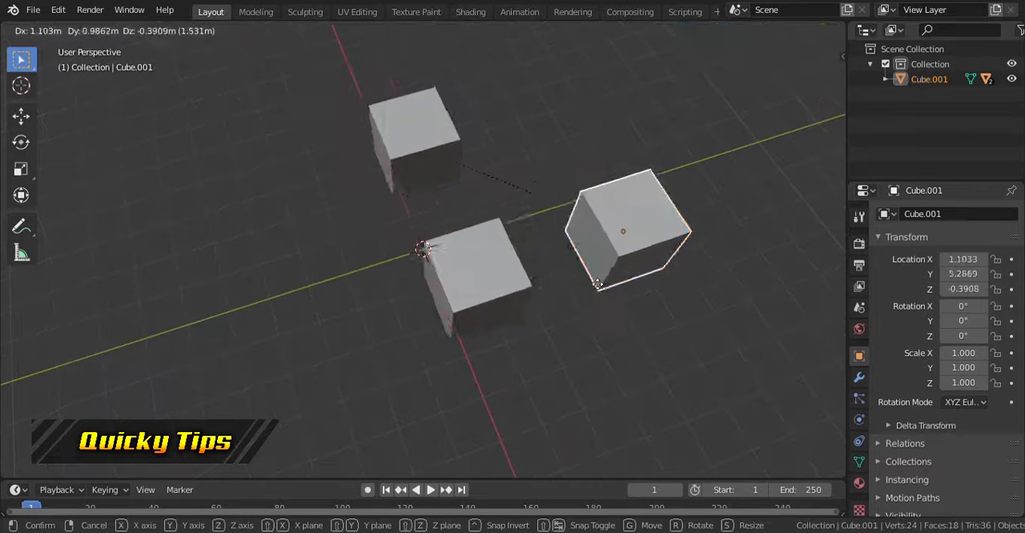
{"action": "right_click", "coordinate": [604, 304]}
- Duplicate the cube at the origin along the X axis in the positive direction
{"action": "middle_click_drag", "start_coordinate": [606, 305], "coordinate": [530, 301]}
{"action": "left_click", "coordinate": [407, 255]}
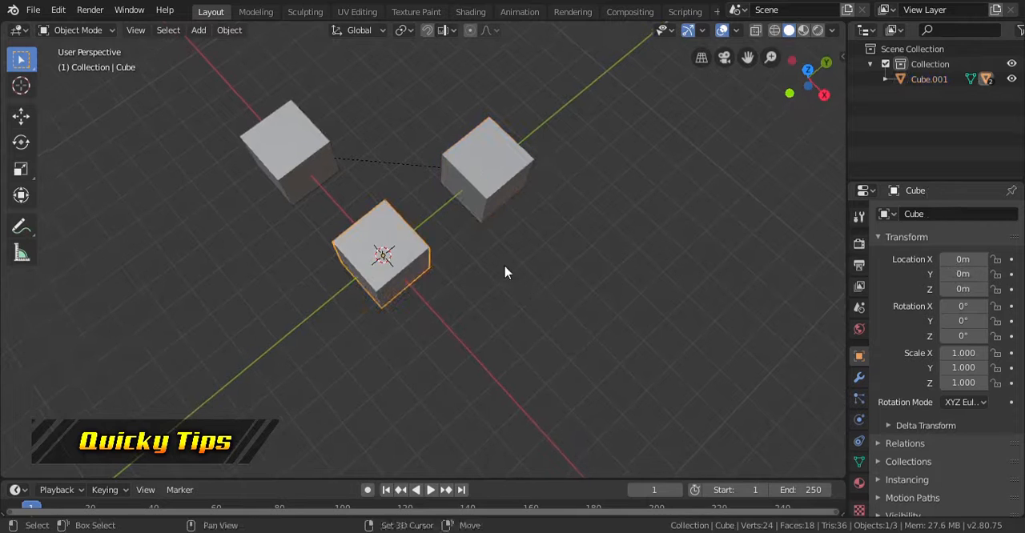
{"action": "key", "text": "shift+d"}
{"action": "key", "text": "x"}
{"action": "left_click", "coordinate": [610, 320]}
{"action": "middle_click_drag", "start_coordinate": [611, 320], "coordinate": [645, 279]}
- Set Cube.001 as the parent of the cube at the origin using the Object option
{"action": "left_click", "coordinate": [408, 267]}
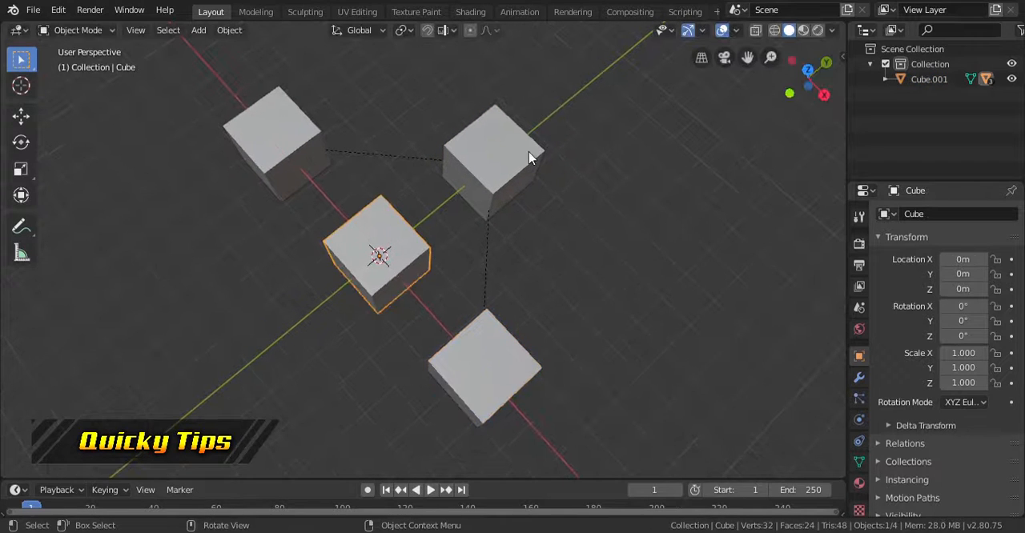
{"action": "left_click", "coordinate": [531, 155], "text": "shift"}
{"action": "key", "text": "ctrl+p"}
{"action": "left_click", "coordinate": [621, 220]}
{"action": "left_click", "coordinate": [398, 253]}
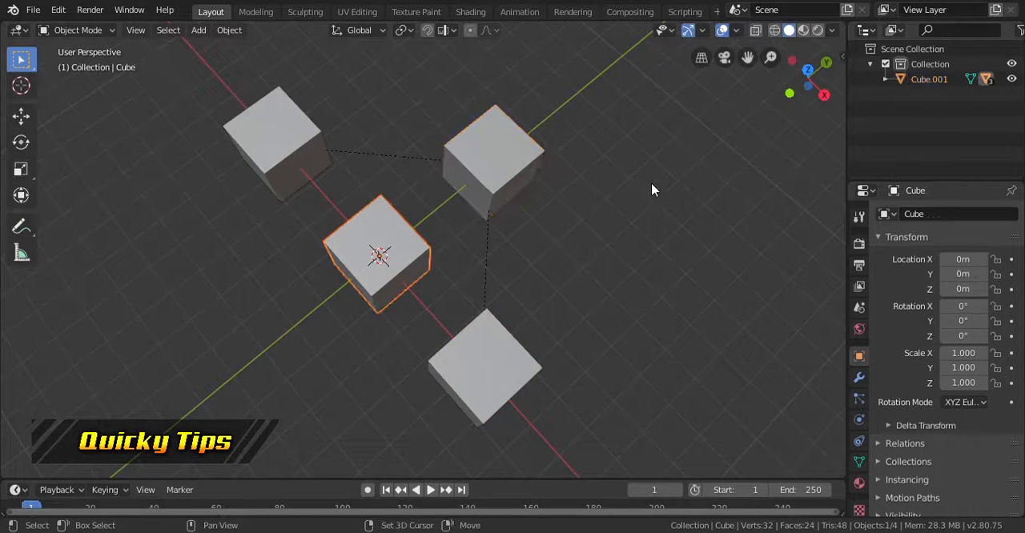
{"action": "left_click", "coordinate": [522, 169], "text": "shift"}
{"action": "key", "text": "ctrl+p"}
{"action": "left_click", "coordinate": [671, 192]}
- Move the parent cube Cube.001 freely together with its three child cubes
{"action": "left_click", "coordinate": [548, 183]}
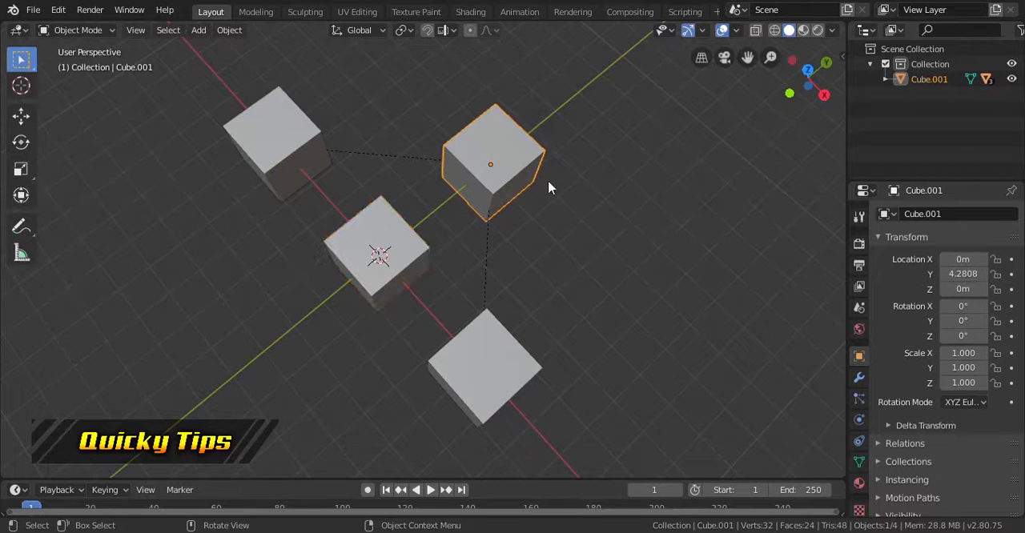
{"action": "key", "text": "g"}
{"action": "left_click", "coordinate": [567, 189]}
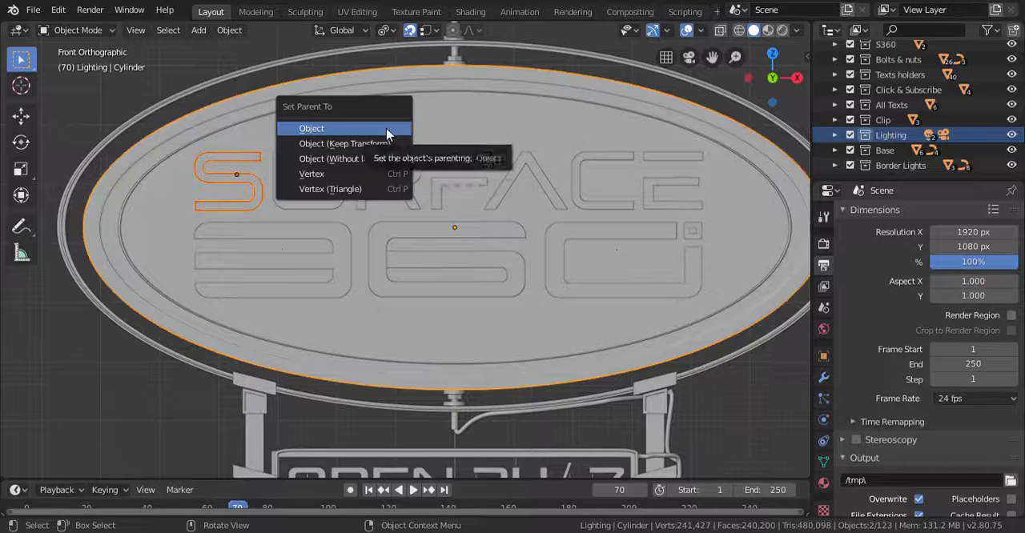
- Parent the letters S, R and F of SURFACE to the oval sign board using the Object option
{"action": "left_click", "coordinate": [279, 159]}
{"action": "left_click", "coordinate": [280, 159], "text": "shift"}
{"action": "key", "text": "ctrl+p"}
{"action": "left_click", "coordinate": [389, 129]}
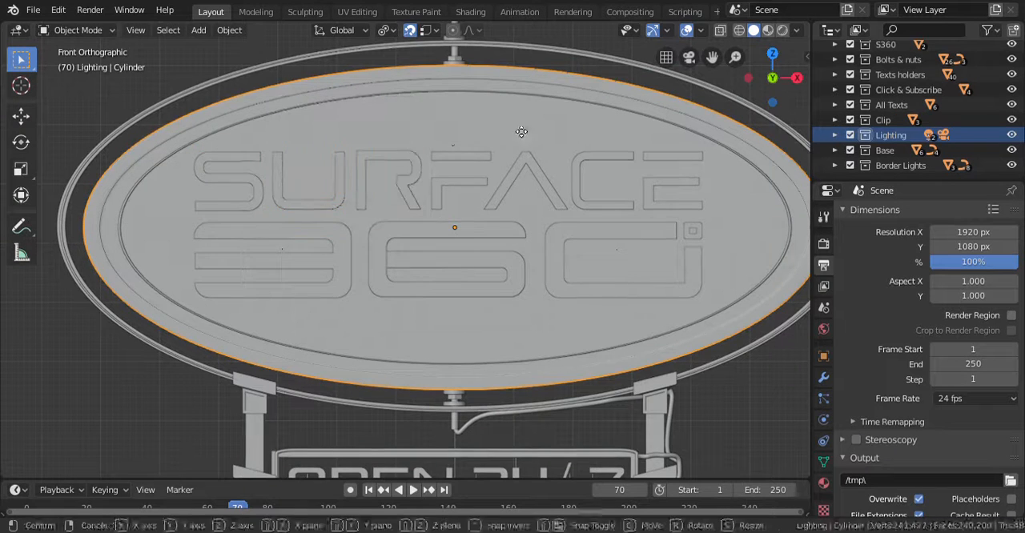
{"action": "left_click", "coordinate": [372, 156]}
{"action": "left_click", "coordinate": [438, 117], "text": "shift"}
{"action": "left_click", "coordinate": [470, 159]}
{"action": "left_click", "coordinate": [478, 123], "text": "shift"}
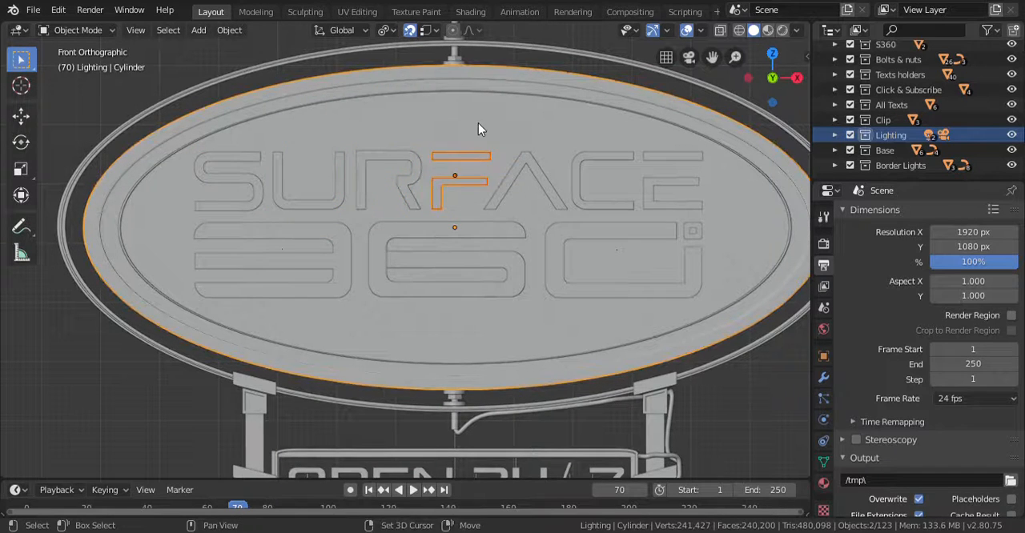
{"action": "key", "text": "ctrl+p"}
{"action": "left_click", "coordinate": [480, 125]}
- Parent the letters A and C of SURFACE to the oval sign board using the Object option
{"action": "left_click", "coordinate": [528, 159]}
{"action": "left_click", "coordinate": [526, 123], "text": "shift"}
{"action": "key", "text": "ctrl+p"}
{"action": "left_click", "coordinate": [595, 154]}
{"action": "left_click", "coordinate": [589, 129], "text": "shift"}
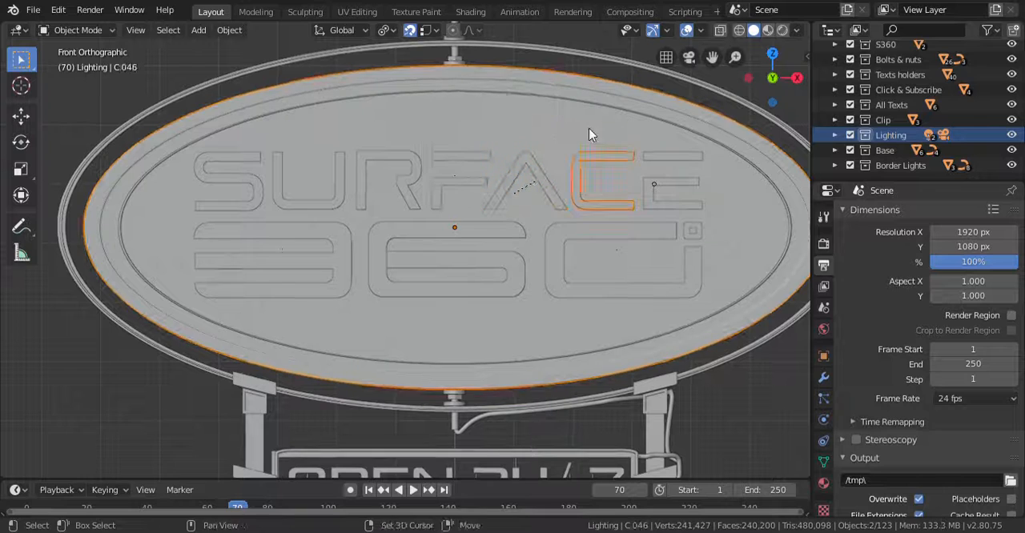
{"action": "key", "text": "ctrl+p"}
{"action": "left_click", "coordinate": [588, 127]}
- Parent the final E of SURFACE and the inner oval ring on the front face to the sign board
{"action": "left_click", "coordinate": [668, 157]}
{"action": "left_click", "coordinate": [653, 139], "text": "shift"}
{"action": "key", "text": "ctrl+p"}
{"action": "left_click", "coordinate": [653, 138]}
{"action": "left_click", "coordinate": [640, 121]}
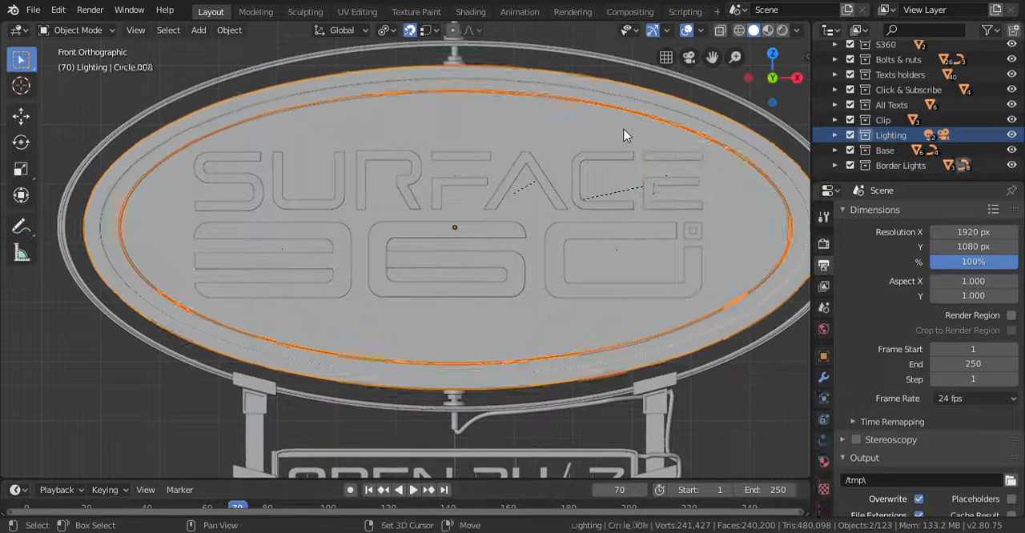
{"action": "left_click", "coordinate": [274, 52]}
{"action": "left_click", "coordinate": [272, 50]}
- On the back face, parent the S360 lettering and the inner oval ring to the sign board using the Object option
{"action": "key", "text": "ctrl+KP_1"}
{"action": "left_click", "coordinate": [384, 192]}
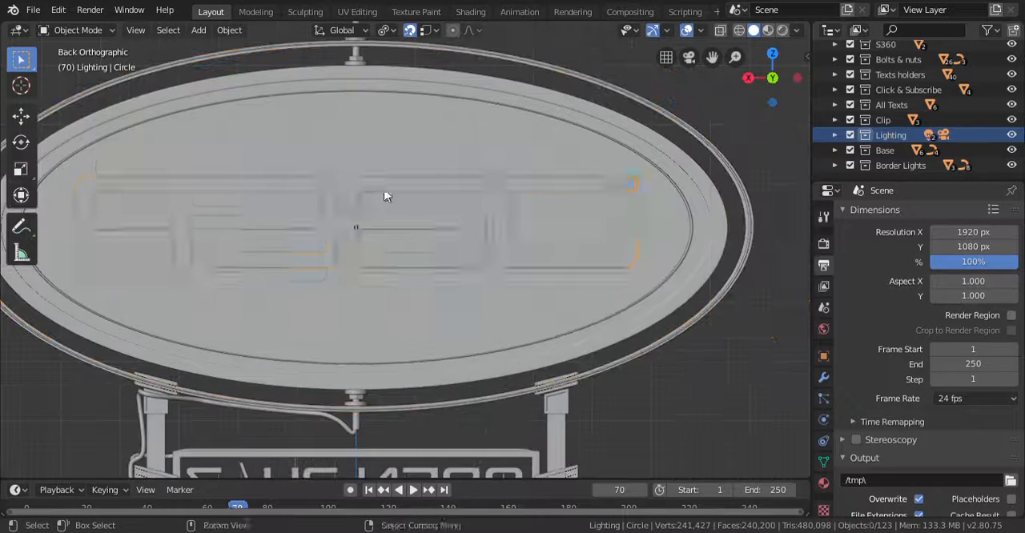
{"action": "left_click", "coordinate": [425, 123], "text": "shift"}
{"action": "key", "text": "ctrl+p"}
{"action": "left_click", "coordinate": [425, 121]}
{"action": "left_click", "coordinate": [476, 100]}
{"action": "left_click", "coordinate": [462, 119], "text": "shift"}
{"action": "key", "text": "ctrl+p"}
{"action": "left_click", "coordinate": [462, 122]}
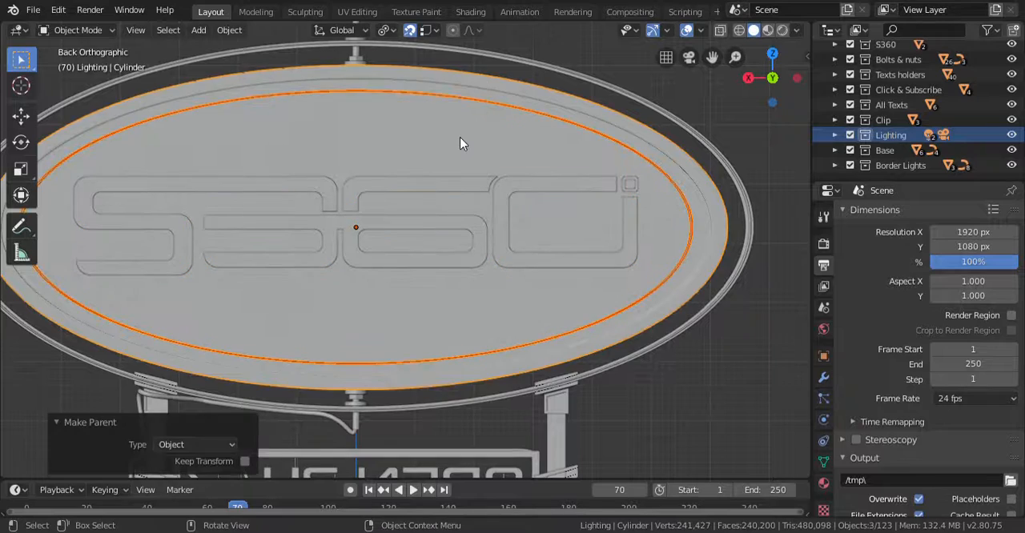
- Try moving the oval sign board freely from the front and back to test its link with the lettering and rings
{"action": "key", "text": "KP_1"}
{"action": "left_click", "coordinate": [446, 168]}
{"action": "key", "text": "g"}
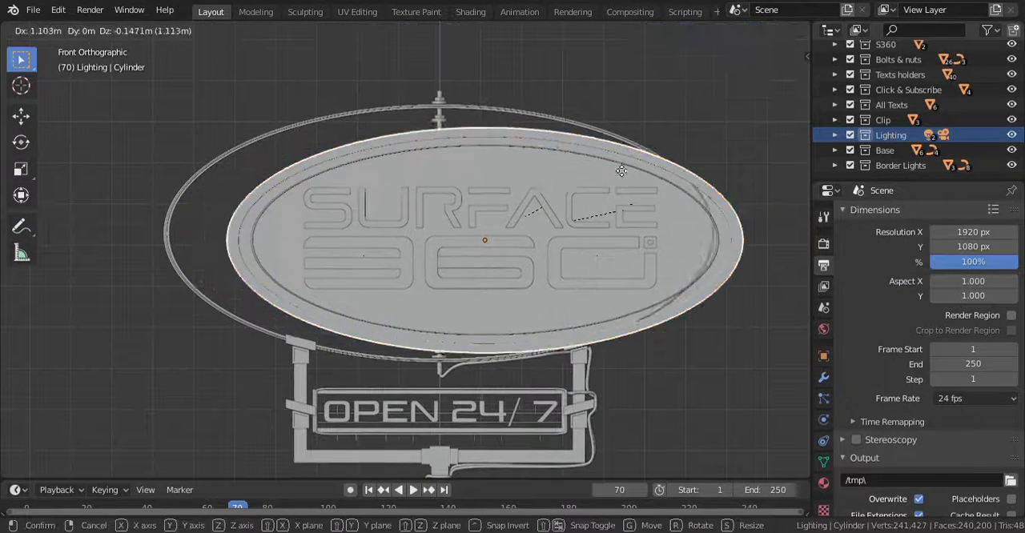
{"action": "right_click", "coordinate": [520, 174]}
{"action": "key", "text": "ctrl+KP_1"}
{"action": "middle_click_drag", "start_coordinate": [521, 173], "coordinate": [512, 145]}
{"action": "key", "text": "g"}
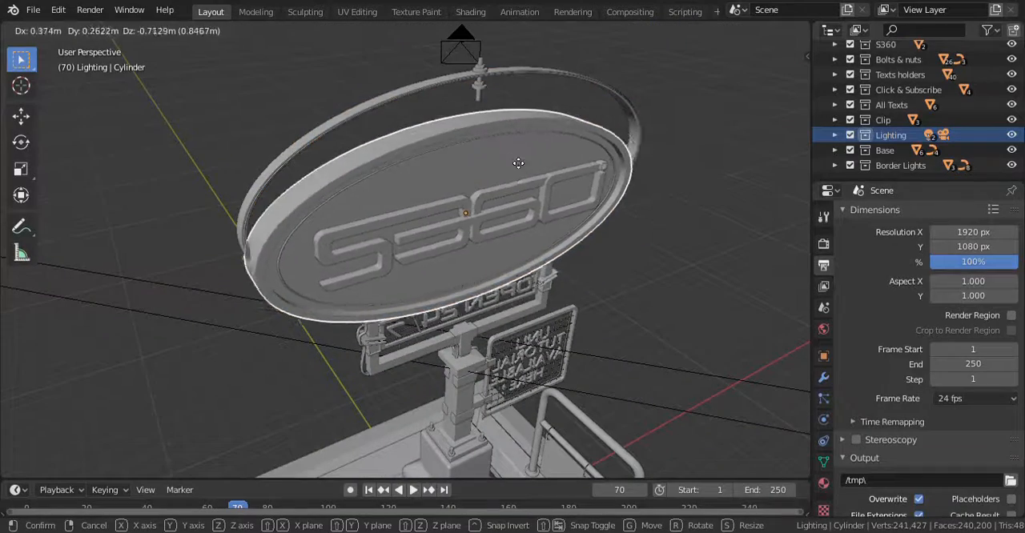
{"action": "right_click", "coordinate": [485, 233]}
{"action": "middle_click_drag", "start_coordinate": [485, 233], "coordinate": [524, 211]}
{"action": "key", "text": "g"}
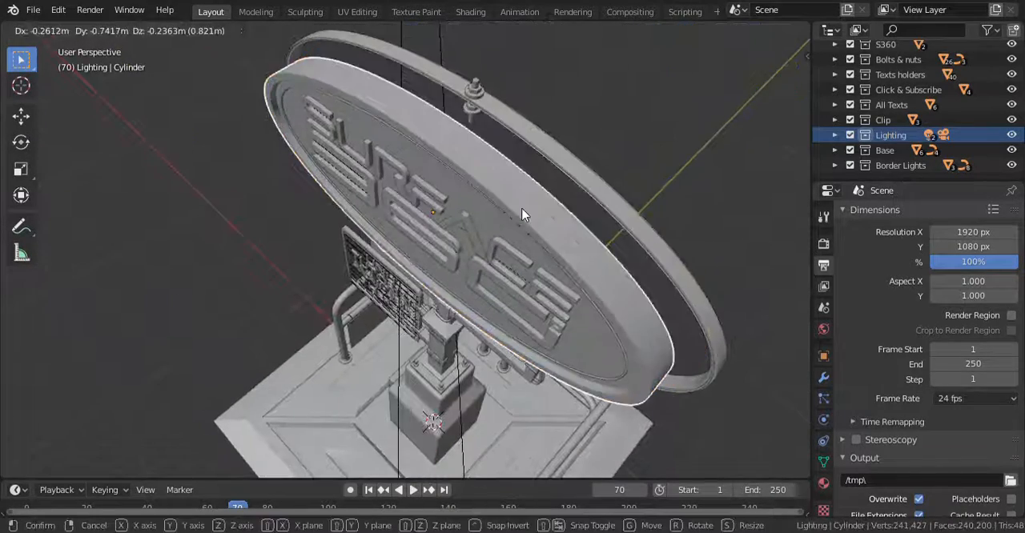
{"action": "right_click", "coordinate": [524, 212]}
- Save the sign board file from the front view
{"action": "key", "text": "KP_1"}
{"action": "scroll", "coordinate": [521, 215], "scroll_direction": "down", "scroll_amount": 5}
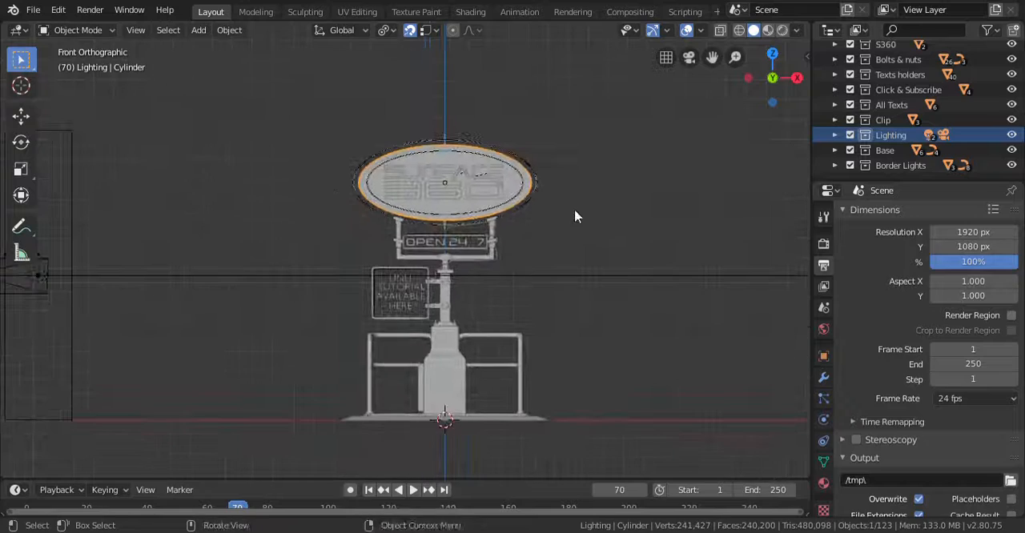
{"action": "key", "text": "ctrl+s"}
- Try rotating the oval sign board about the global Z axis to test the parented parts
{"action": "left_click", "coordinate": [486, 184]}
{"action": "left_click", "coordinate": [453, 157]}
{"action": "middle_click_drag", "start_coordinate": [472, 138], "coordinate": [467, 186]}
{"action": "scroll", "coordinate": [493, 194], "scroll_direction": "up", "scroll_amount": 3}
{"action": "key", "text": "r"}
{"action": "key", "text": "z"}
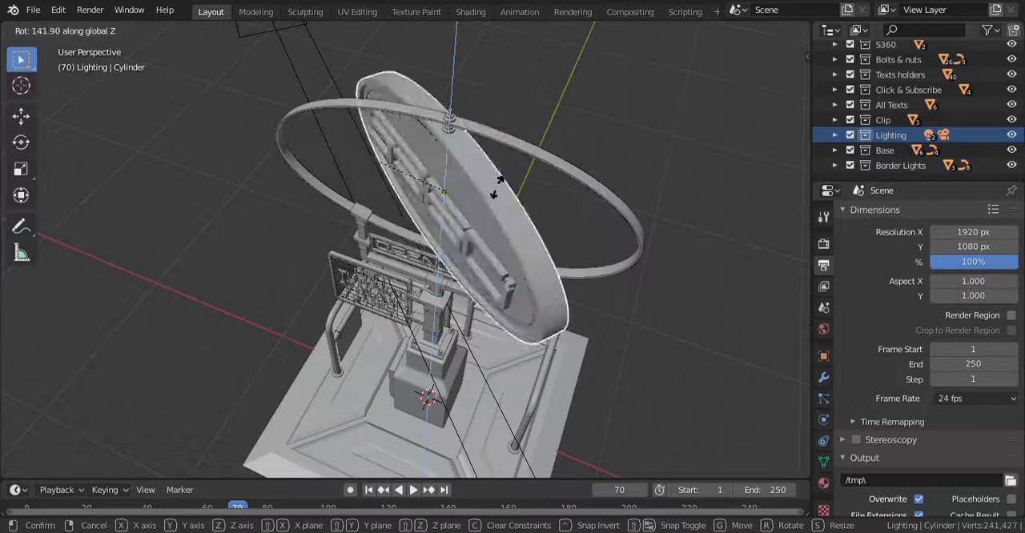
{"action": "left_click", "coordinate": [595, 161]}
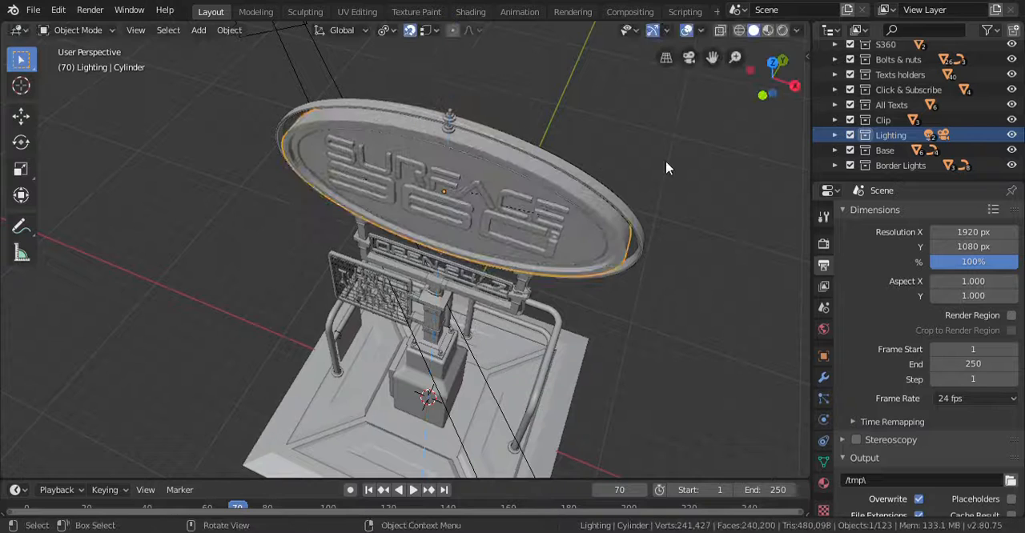
- Save the file and add a Plain Axes empty at the world origin
{"action": "key", "text": "ctrl+s"}
{"action": "key", "text": "KP_1"}
{"action": "key", "text": "shift+a"}
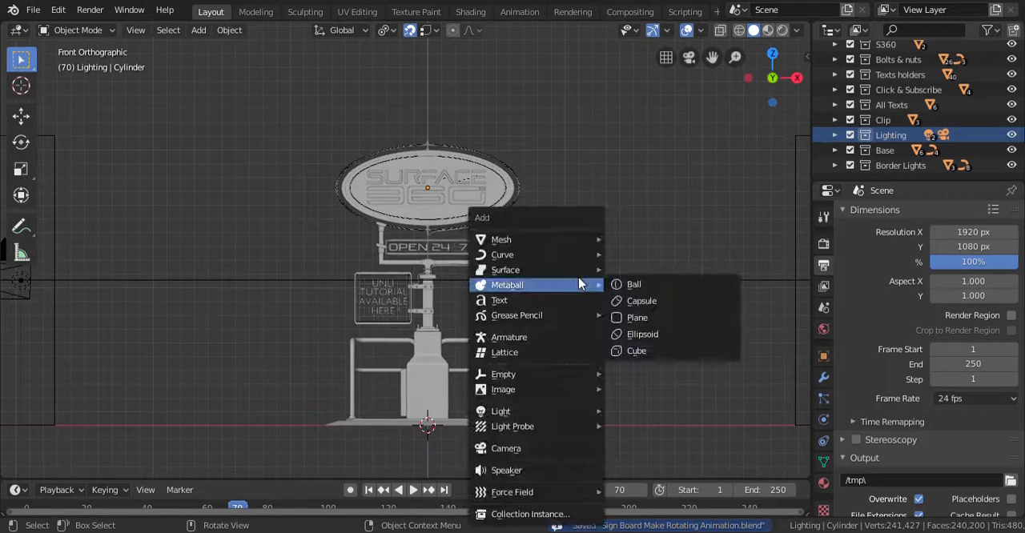
{"action": "mouse_move", "coordinate": [560, 374]}
{"action": "left_click", "coordinate": [648, 374]}
- Scale the empty up uniformly by about 4.377 and by a further factor of about 2.892
{"action": "key", "text": "s"}
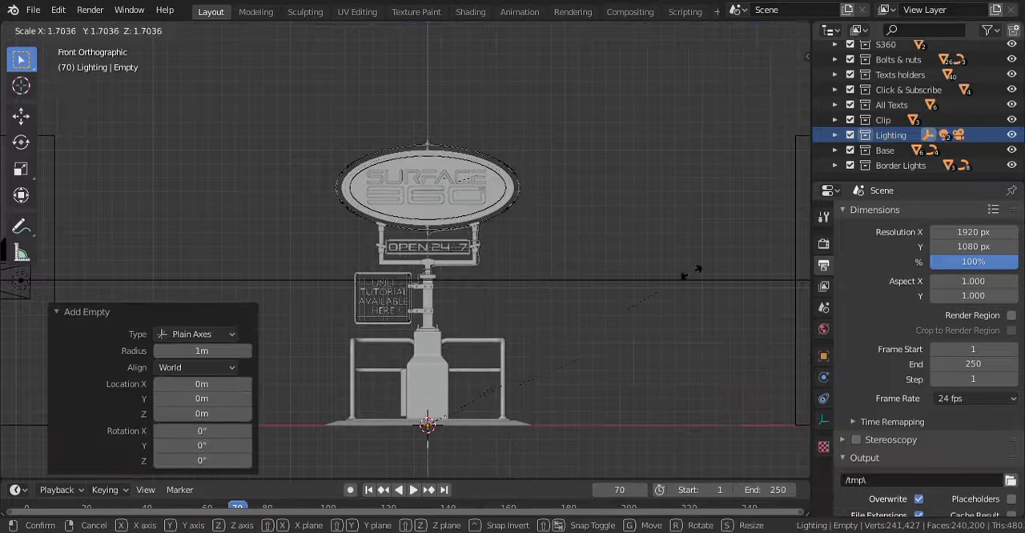
{"action": "left_click", "coordinate": [252, 165]}
{"action": "scroll", "coordinate": [421, 312], "scroll_direction": "down", "scroll_amount": 2}
{"action": "key", "text": "s"}
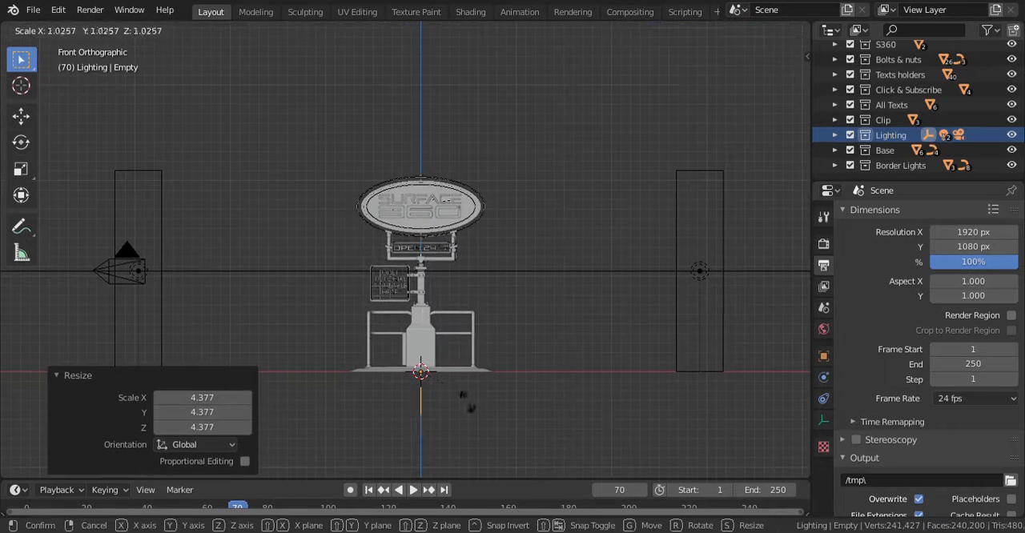
{"action": "left_click", "coordinate": [504, 429]}
- Move the empty about 17.2 m up along the Z axis and fine-tune its height to the oval sign board's center
{"action": "key", "text": "g"}
{"action": "key", "text": "z"}
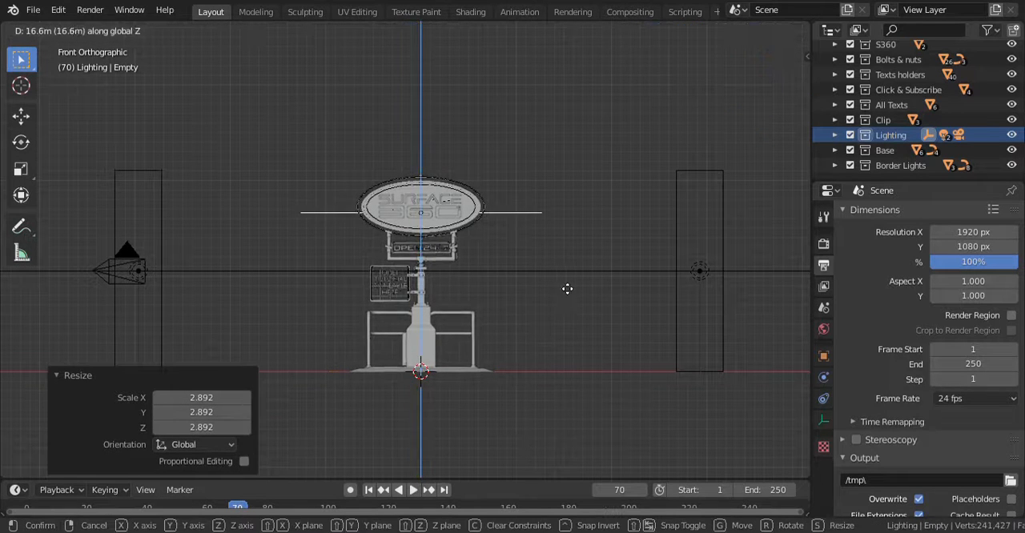
{"action": "left_click", "coordinate": [484, 248]}
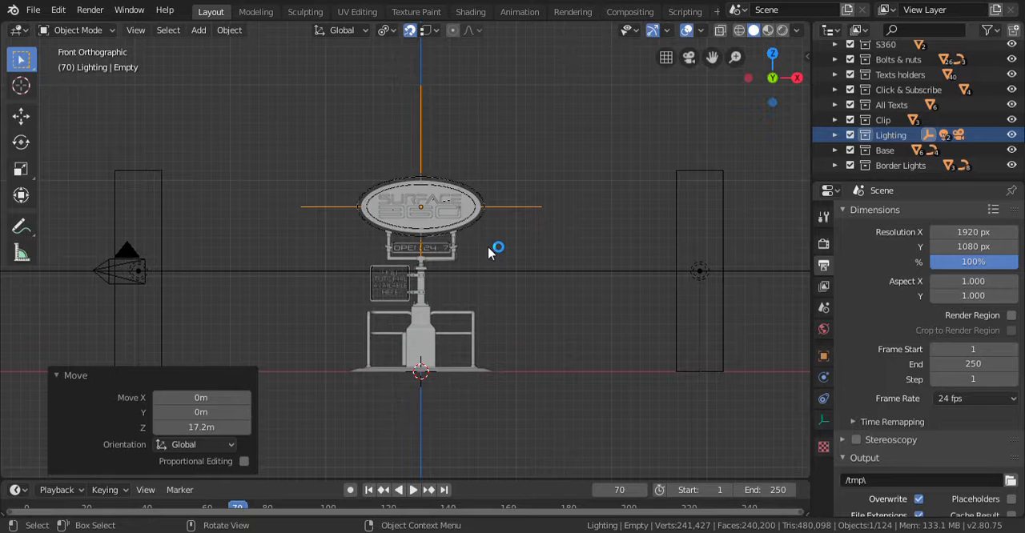
{"action": "scroll", "coordinate": [489, 248], "scroll_direction": "up", "scroll_amount": 9}
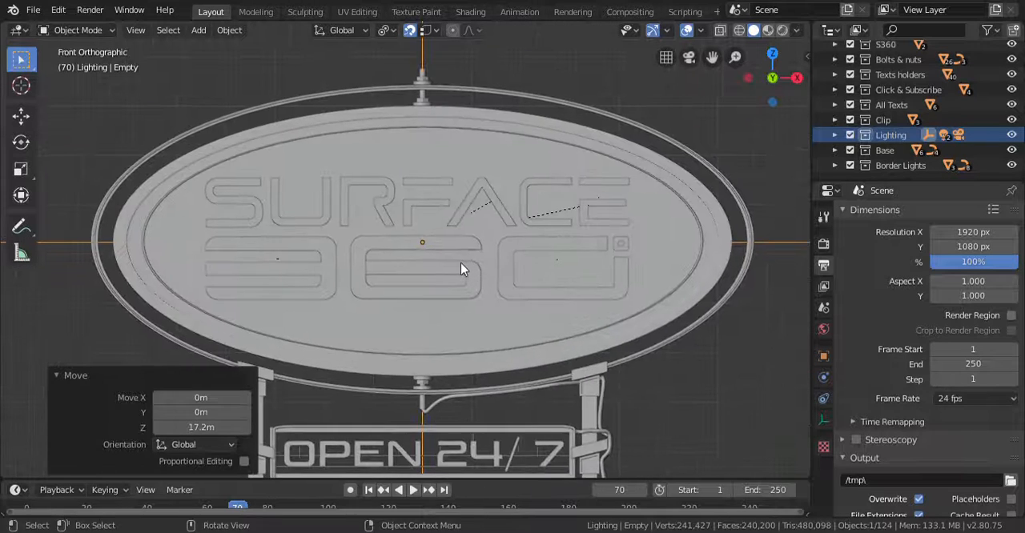
{"action": "key", "text": "g"}
{"action": "key", "text": "z"}
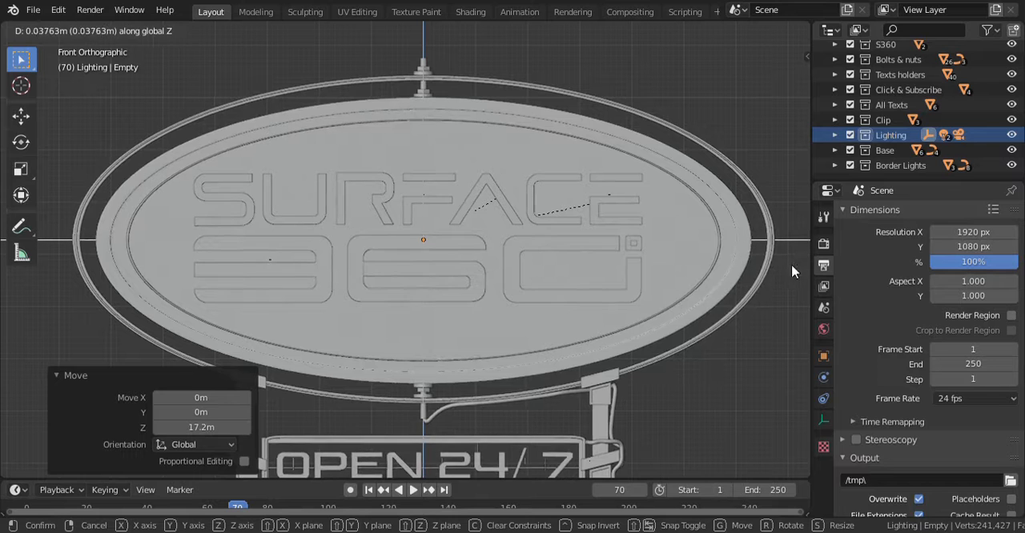
{"action": "left_click", "coordinate": [793, 270]}
- Parent the oval sign board to the empty using the Object option
{"action": "middle_click_drag", "start_coordinate": [635, 293], "coordinate": [535, 116]}
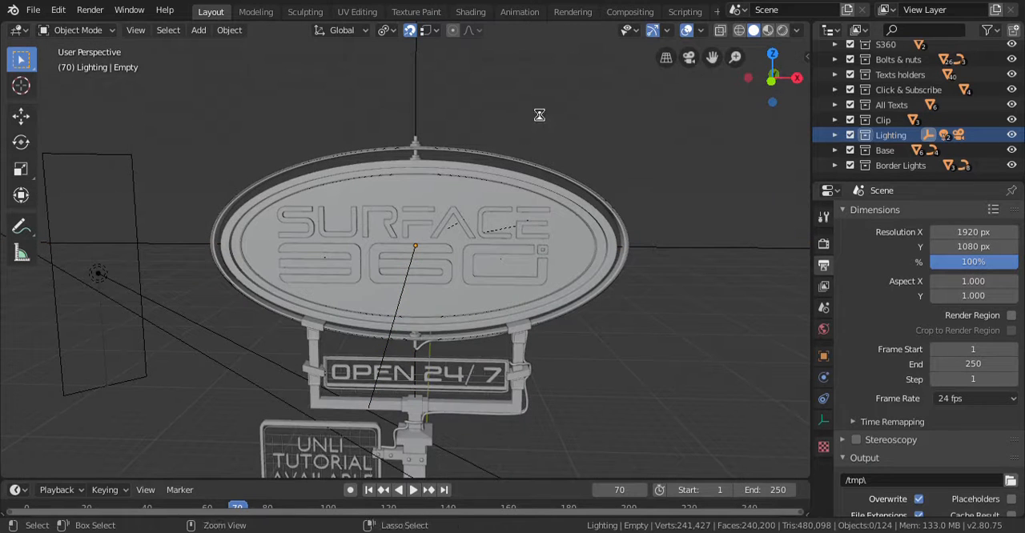
{"action": "key", "text": "KP_1"}
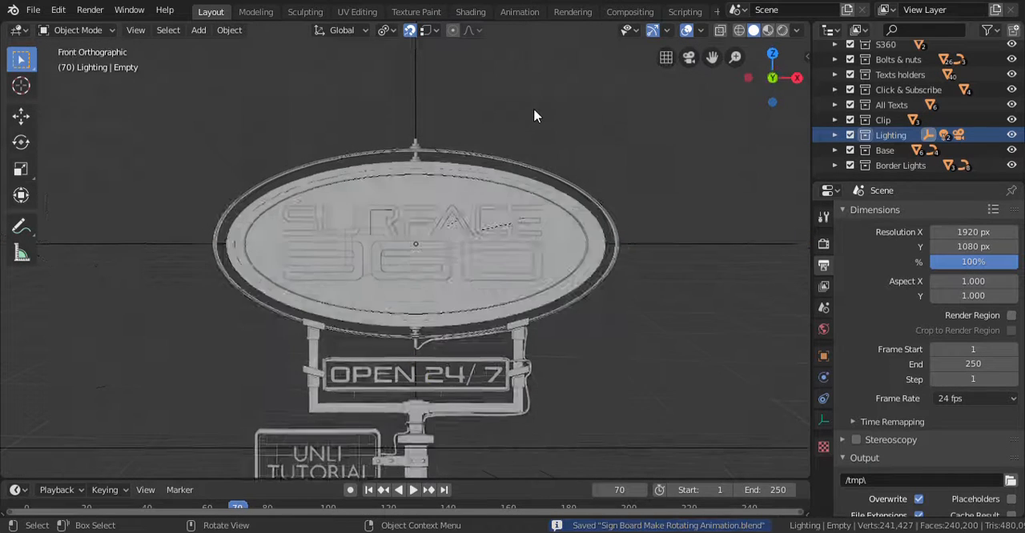
{"action": "scroll", "coordinate": [434, 206], "scroll_direction": "up", "scroll_amount": 3}
{"action": "left_click", "coordinate": [450, 205], "text": "shift"}
{"action": "left_click", "coordinate": [421, 100], "text": "shift"}
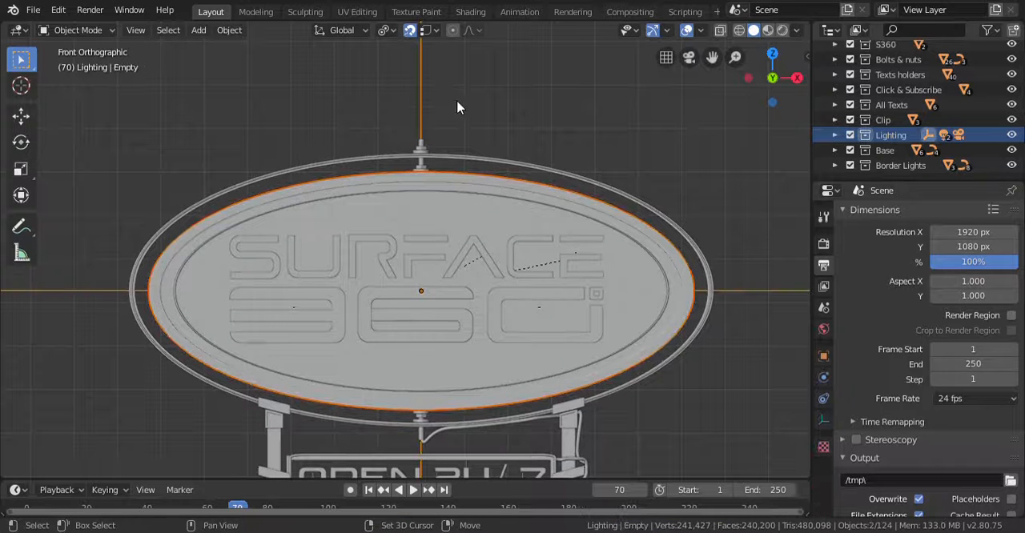
{"action": "key", "text": "ctrl+p"}
{"action": "left_click", "coordinate": [457, 102]}
- Examine the empty's alignment with the sign board from the right and front views
{"action": "key", "text": "KP_3"}
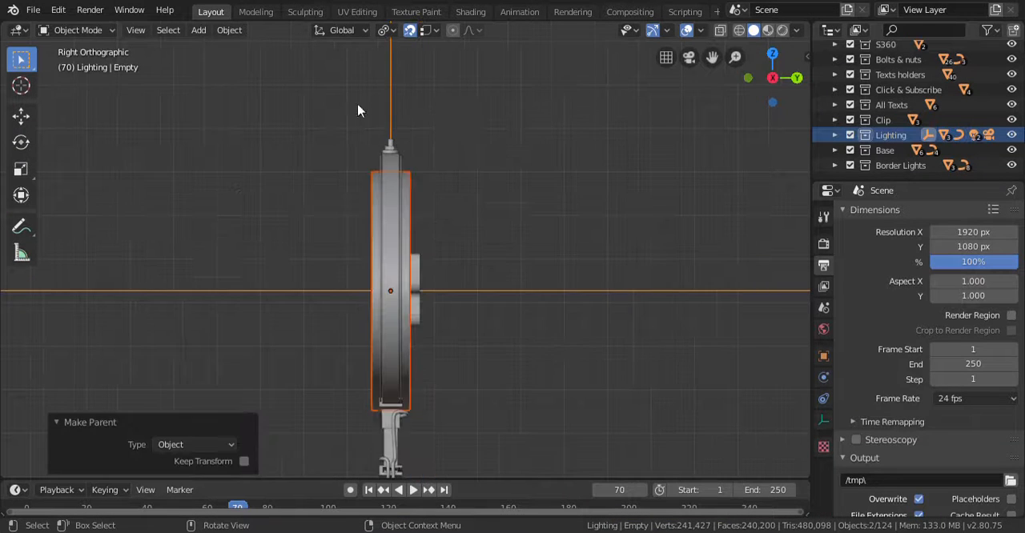
{"action": "scroll", "coordinate": [386, 184], "scroll_direction": "up", "scroll_amount": 3}
{"action": "left_click_drag", "start_coordinate": [386, 178], "coordinate": [415, 280], "text": "shift"}
{"action": "scroll", "coordinate": [421, 268], "scroll_direction": "up", "scroll_amount": 3}
{"action": "key", "text": "KP_1"}
{"action": "scroll", "coordinate": [477, 206], "scroll_direction": "down", "scroll_amount": 12}
{"action": "middle_click_drag", "start_coordinate": [465, 292], "coordinate": [478, 240], "text": "shift"}
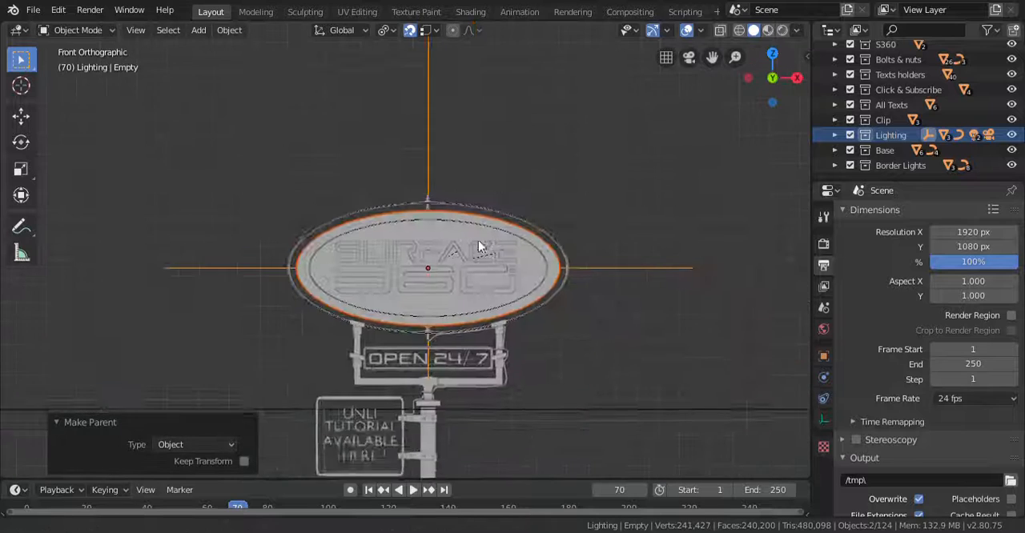
{"action": "scroll", "coordinate": [488, 244], "scroll_direction": "up", "scroll_amount": 2}
- Enlarge the timeline area and set the current frame to 0
{"action": "left_click_drag", "start_coordinate": [469, 481], "coordinate": [460, 402]}
{"action": "middle_click_drag", "start_coordinate": [452, 264], "coordinate": [448, 240], "text": "shift"}
{"action": "left_click", "coordinate": [186, 122]}
{"action": "left_click", "coordinate": [35, 429]}
{"action": "key", "text": "space"}
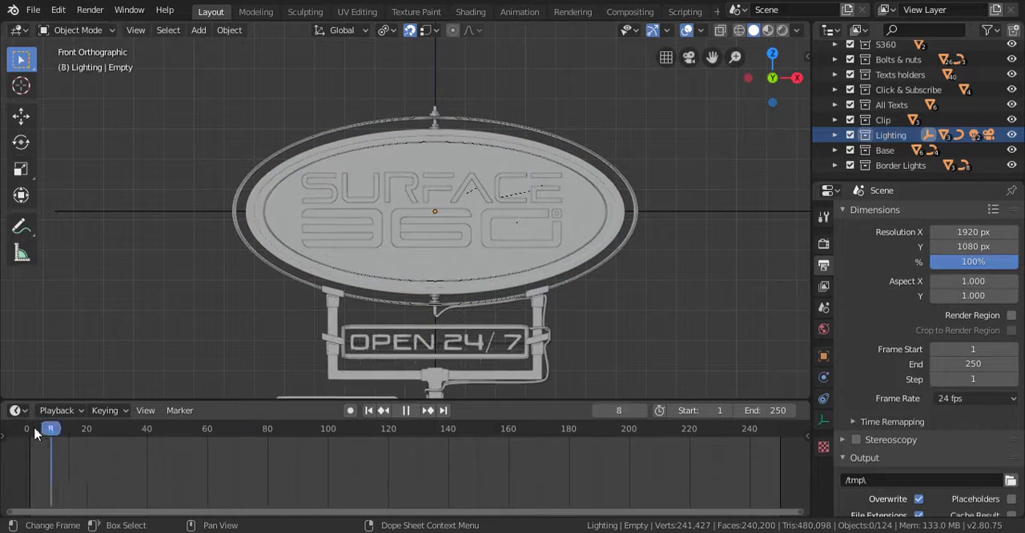
{"action": "key", "text": "space"}
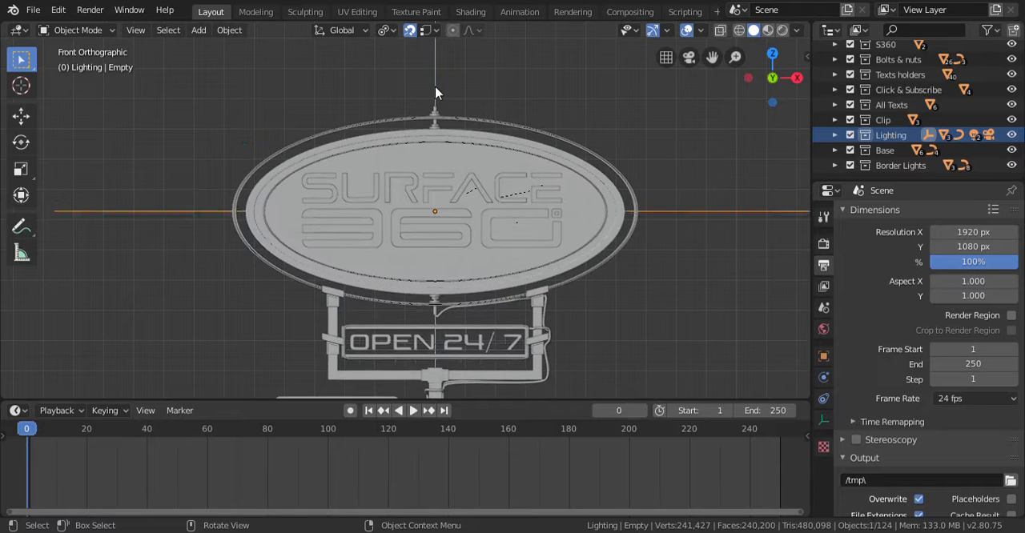
- Rotate the empty 180° about the Z axis and insert a keyframe for it at frame 0
{"action": "key", "text": "r"}
{"action": "type", "text": "z"}
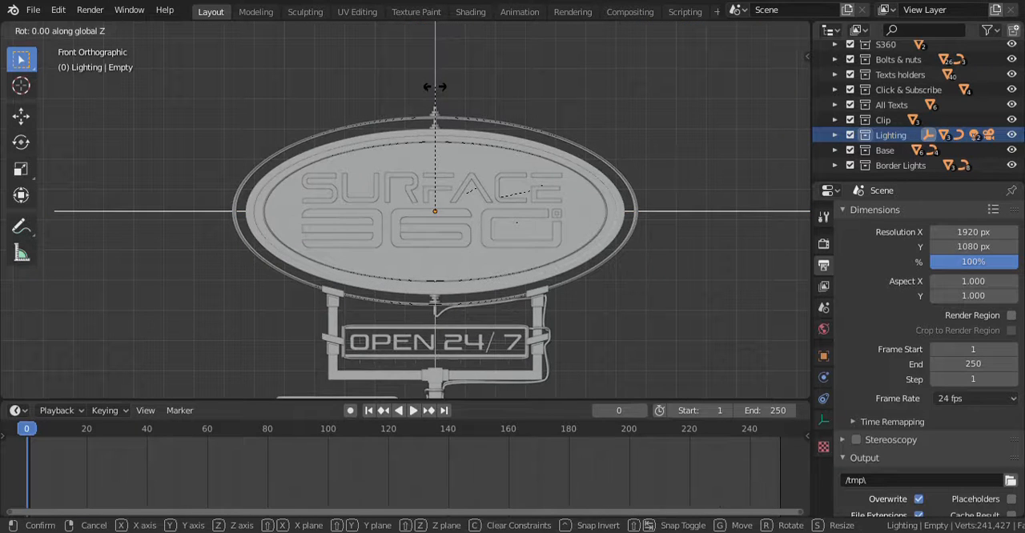
{"action": "type", "text": "180"}
{"action": "key", "text": "Return"}
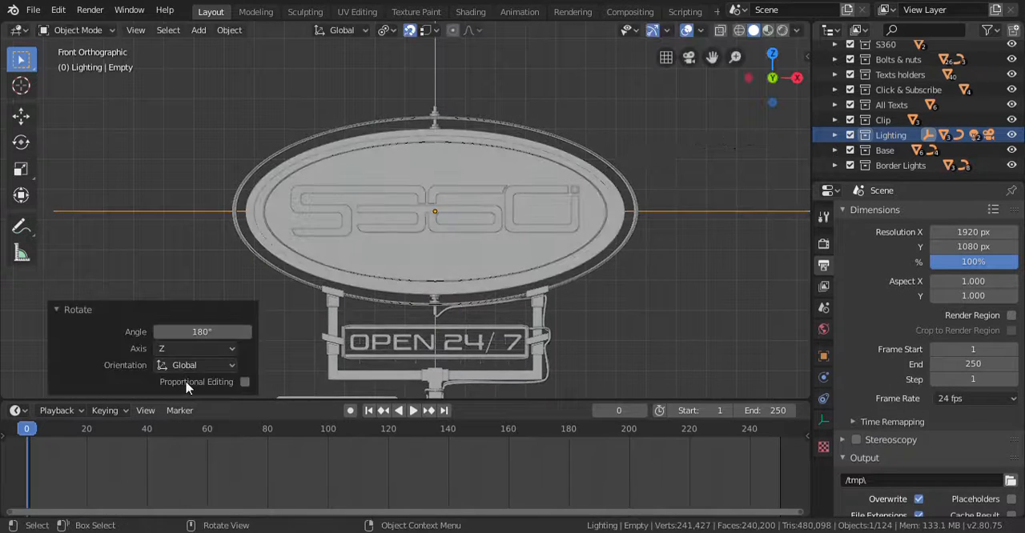
{"action": "key", "text": "i"}
{"action": "left_click", "coordinate": [145, 184]}
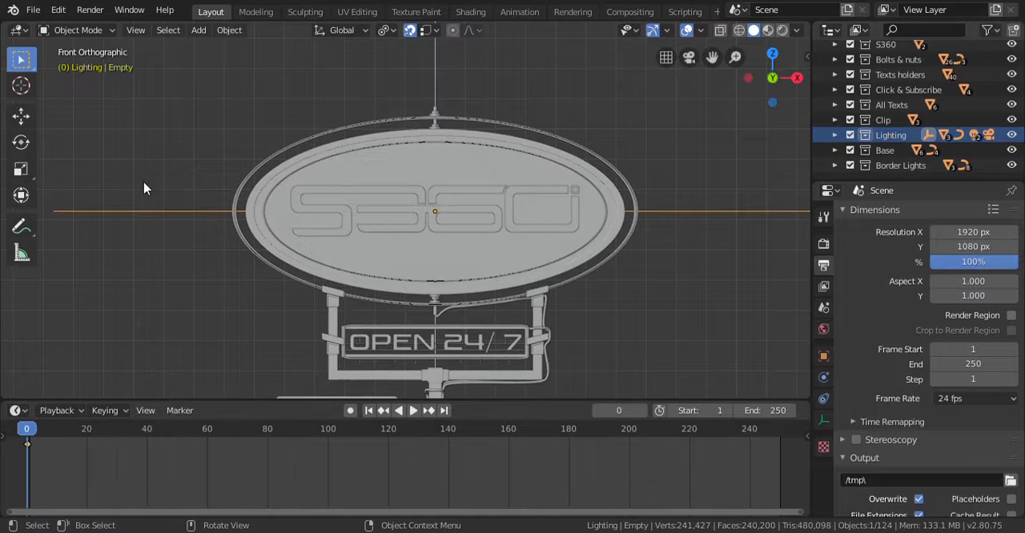
- At frame 20, rotate the empty another 180° about Z, insert a keyframe and save the file
{"action": "left_click", "coordinate": [86, 428]}
{"action": "type", "text": "rz"}
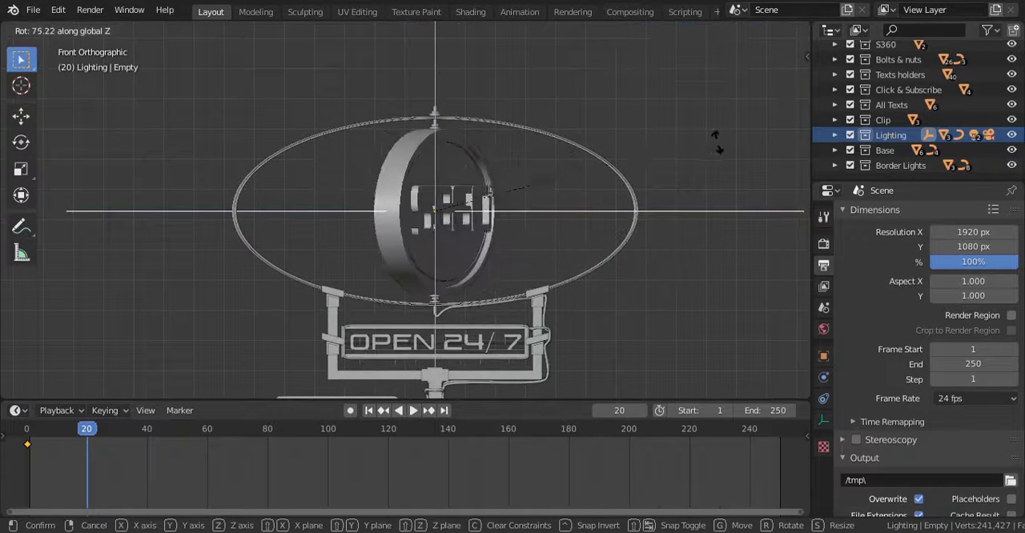
{"action": "type", "text": "180"}
{"action": "key", "text": "Return"}
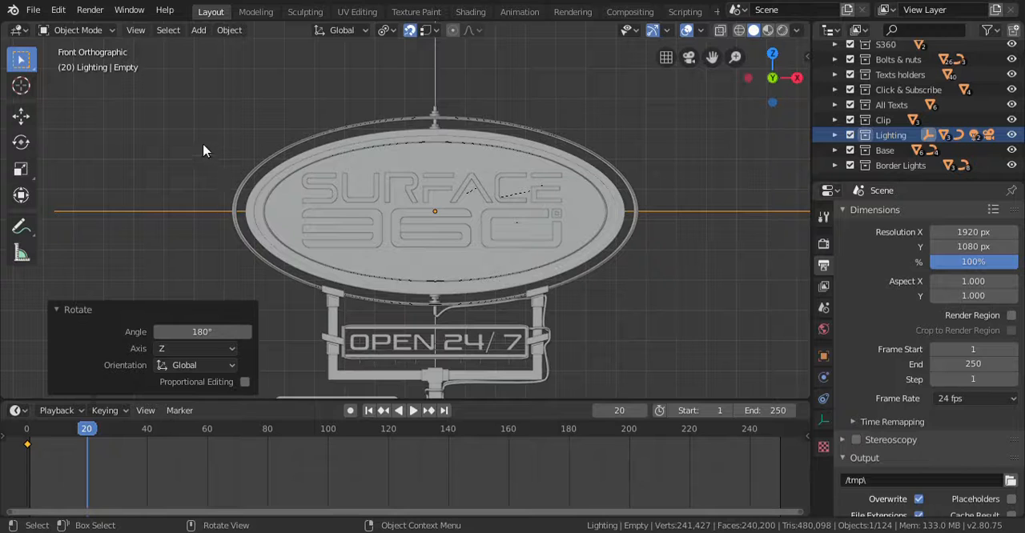
{"action": "key", "text": "i"}
{"action": "left_click", "coordinate": [165, 146]}
{"action": "key", "text": "ctrl+s"}
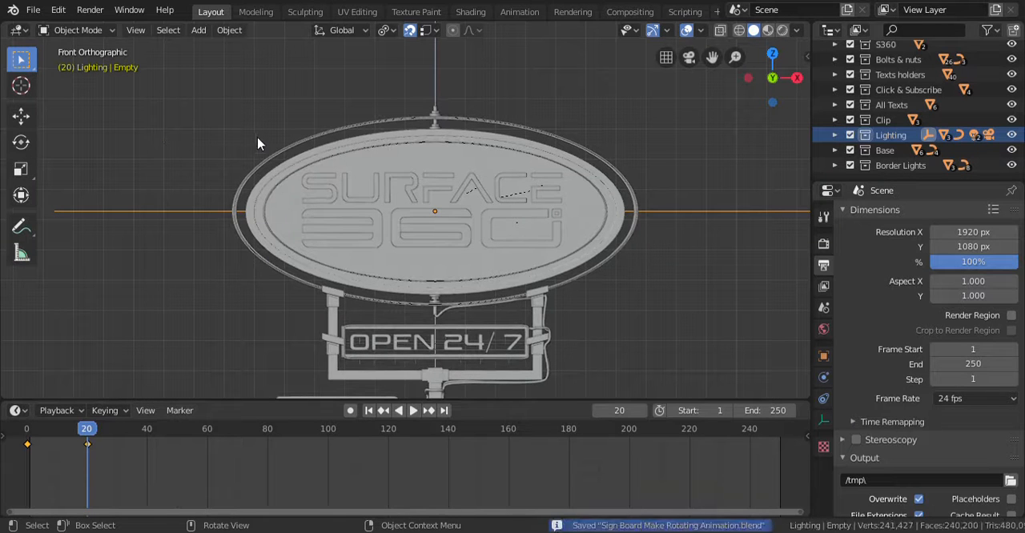
- Play the animation from the start to check the sign board's rotation between the two keyframes
{"action": "key", "text": "shift+Left"}
{"action": "left_click", "coordinate": [414, 413]}
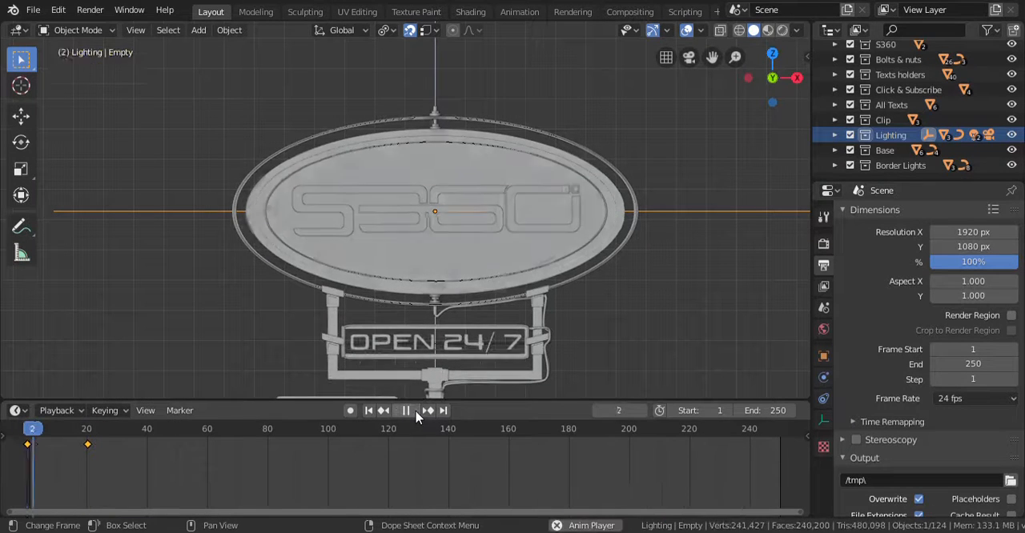
{"action": "key", "text": "space"}
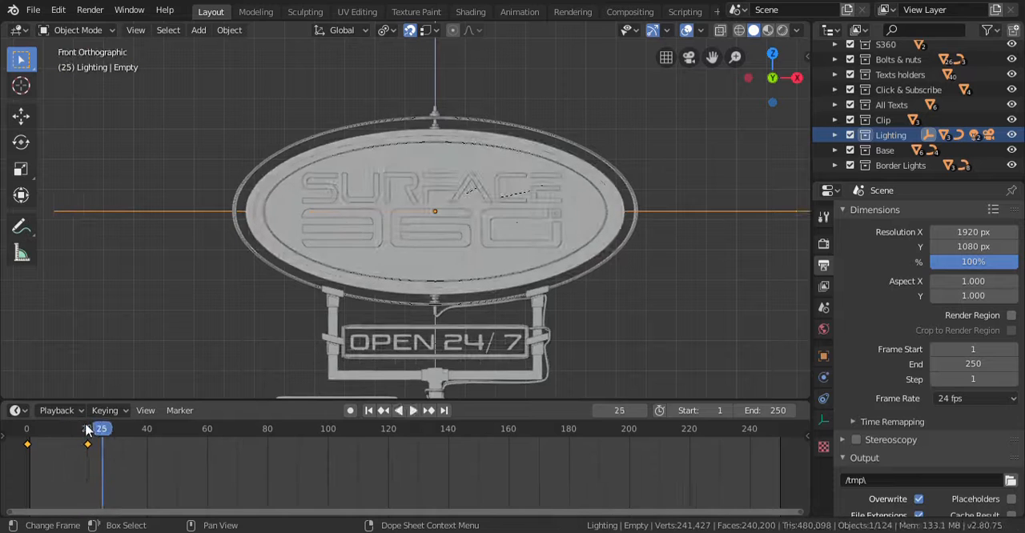
- At frame 40, rotate the empty 180° about the Z axis and insert a keyframe for it
{"action": "left_click_drag", "start_coordinate": [86, 430], "coordinate": [148, 430]}
{"action": "type", "text": "r"}
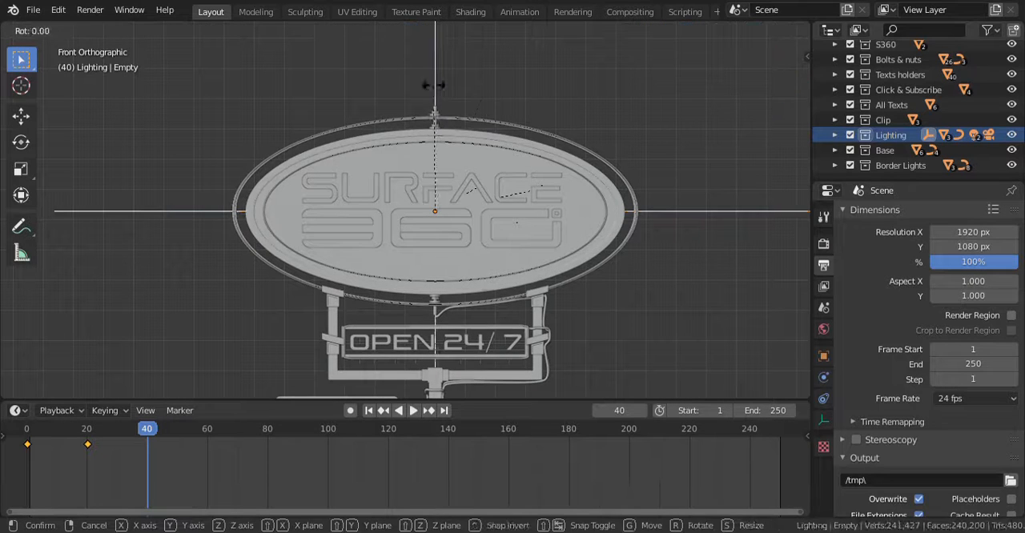
{"action": "type", "text": "z180"}
{"action": "key", "text": "Return"}
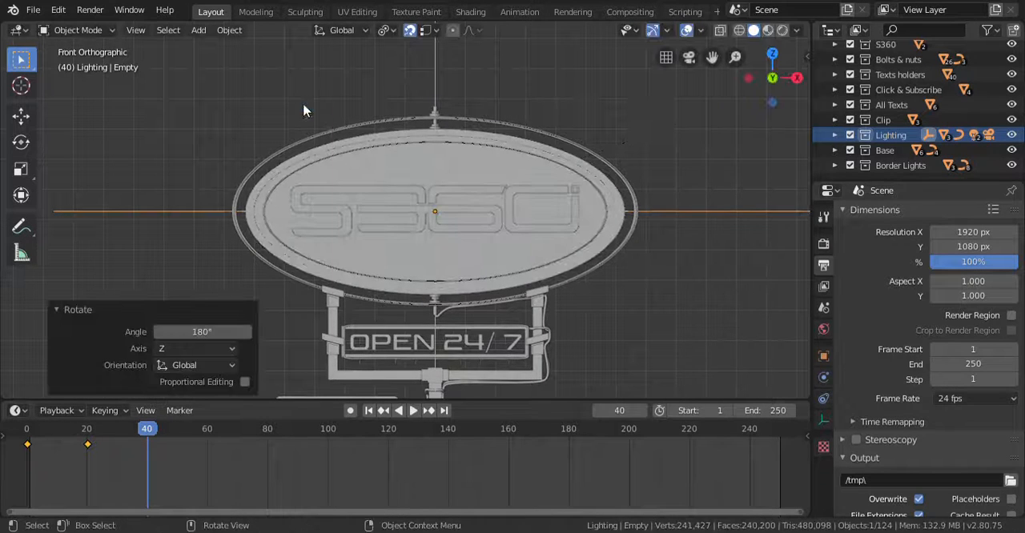
{"action": "key", "text": "i"}
{"action": "left_click", "coordinate": [300, 106]}
- At frame 60, rotate the empty another 180° about Z and insert a keyframe
{"action": "left_click_drag", "start_coordinate": [207, 430], "coordinate": [208, 430]}
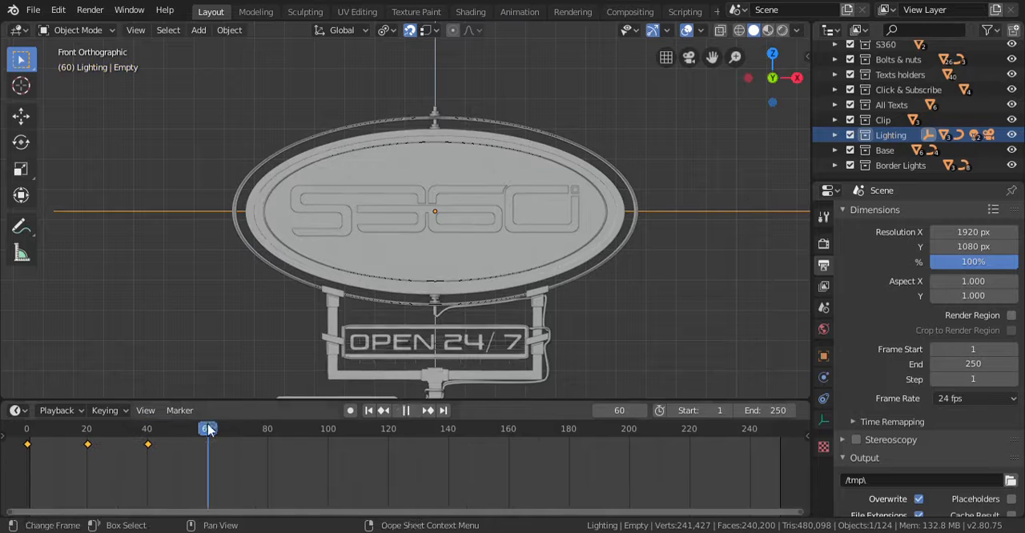
{"action": "type", "text": "rz180"}
{"action": "key", "text": "Return"}
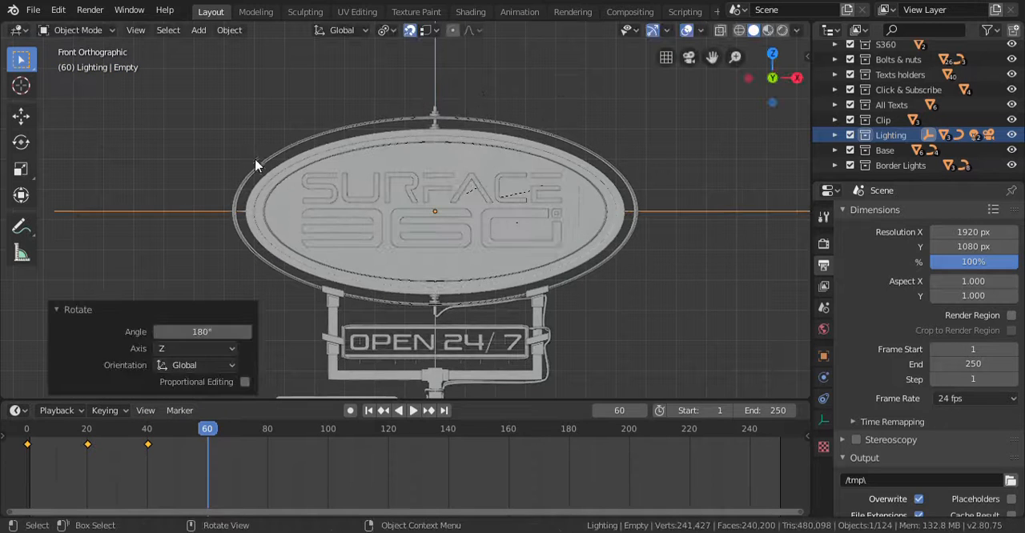
{"action": "key", "text": "i"}
{"action": "left_click", "coordinate": [169, 151]}
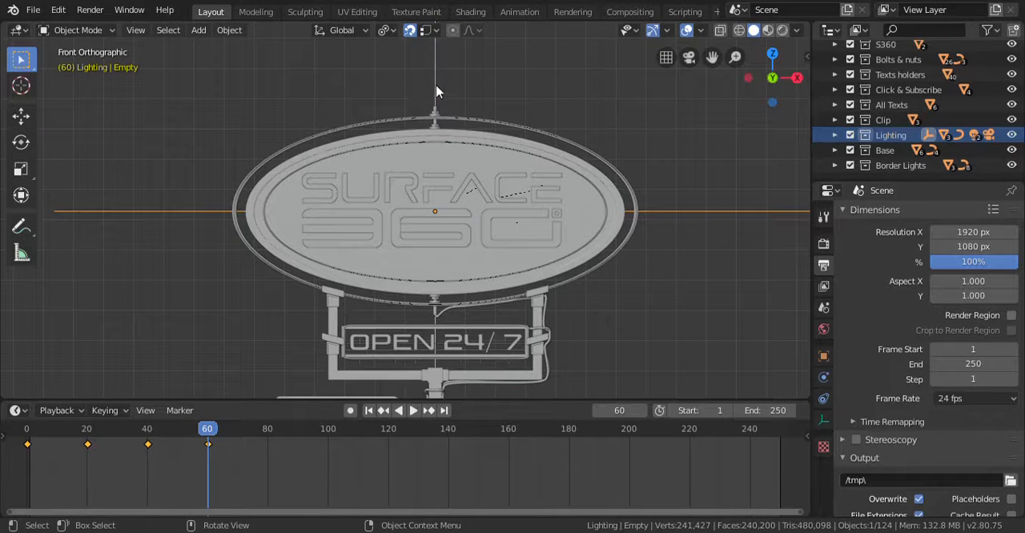
- Try to rotate the empty a further 180° about the Z axis without keyframing it
{"action": "type", "text": "rz180"}
{"action": "key", "text": "Return"}
- Scrub through the keyframes and play the animation from frame 0 to just past frame 60 to review the rotation
{"action": "left_click", "coordinate": [86, 431]}
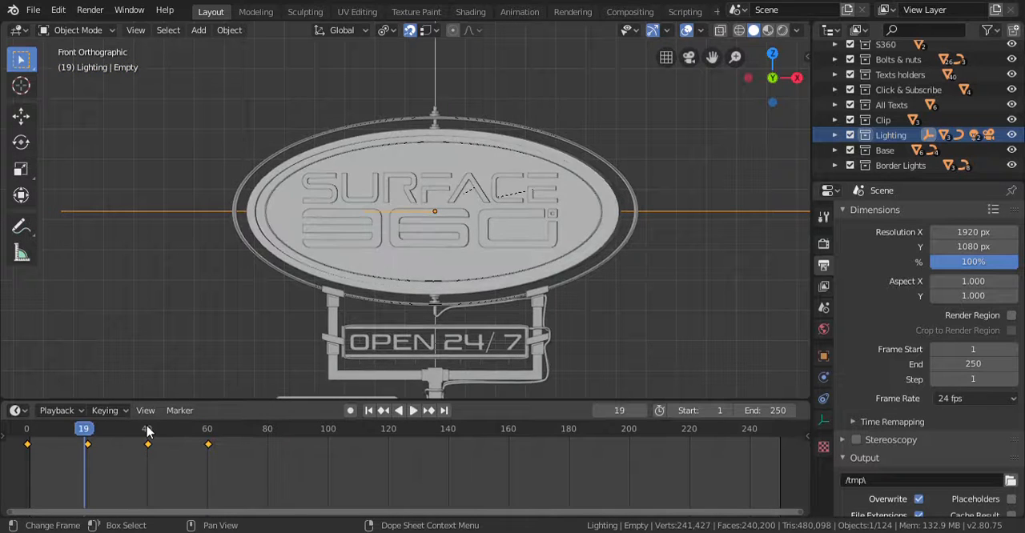
{"action": "left_click", "coordinate": [26, 431]}
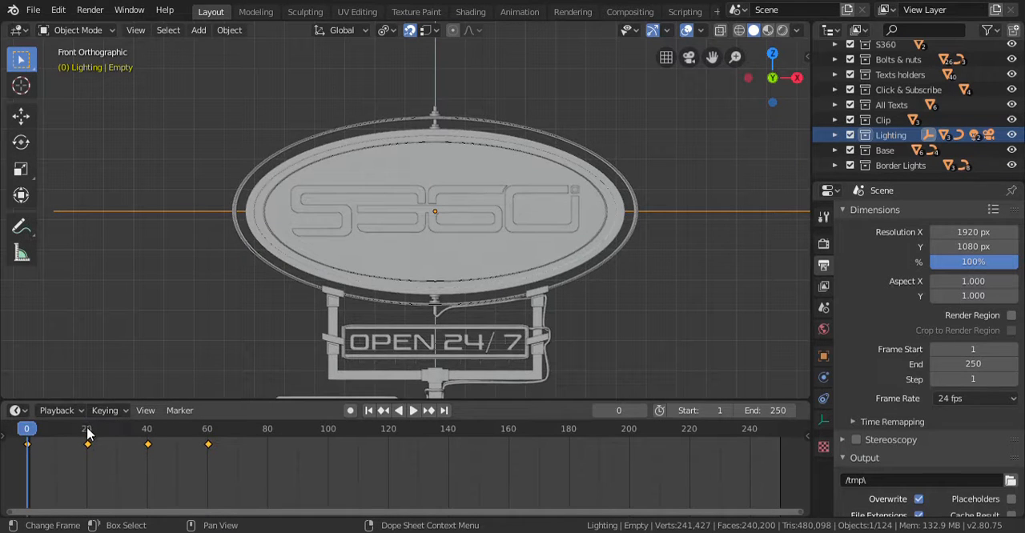
{"action": "left_click_drag", "start_coordinate": [88, 433], "coordinate": [148, 432]}
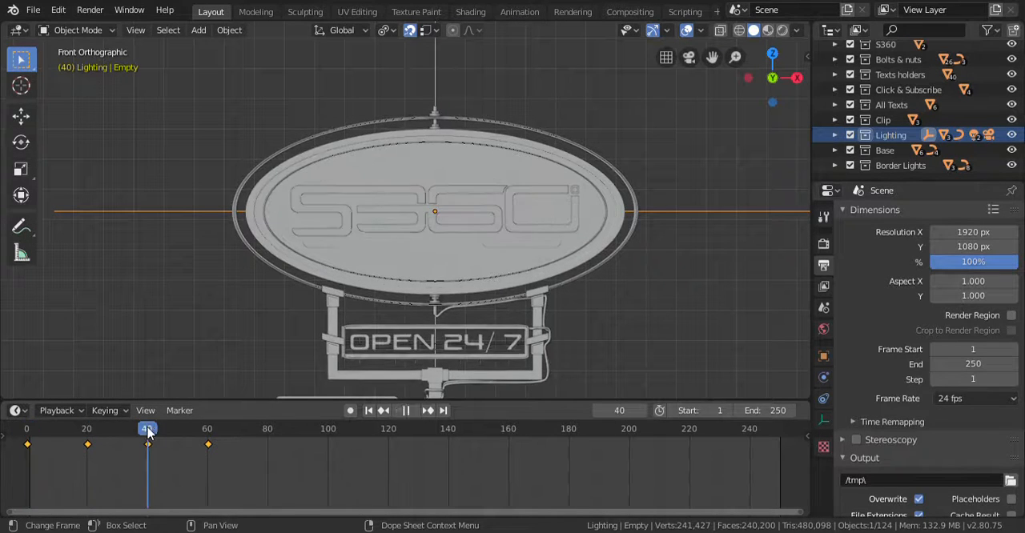
{"action": "left_click", "coordinate": [413, 412]}
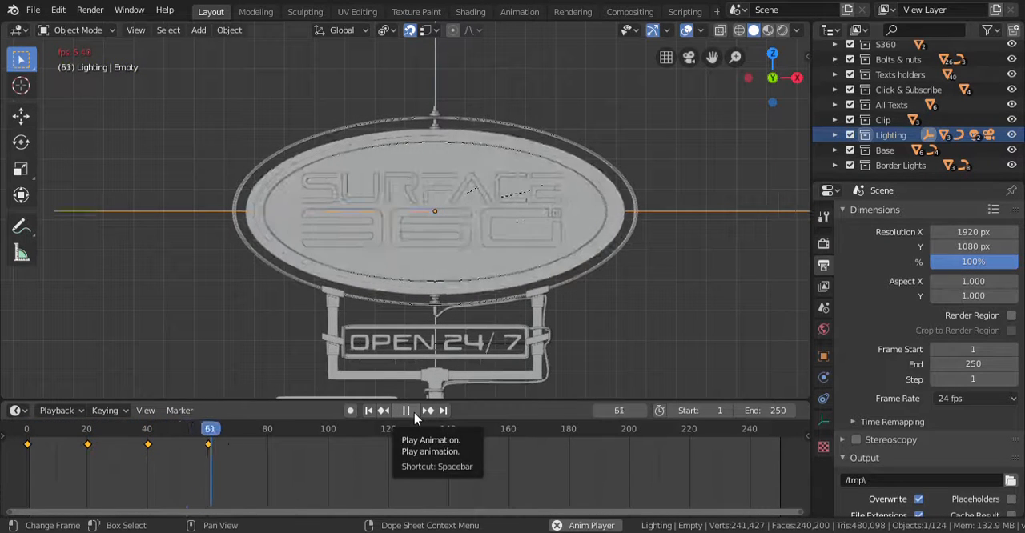
{"action": "left_click", "coordinate": [405, 411]}
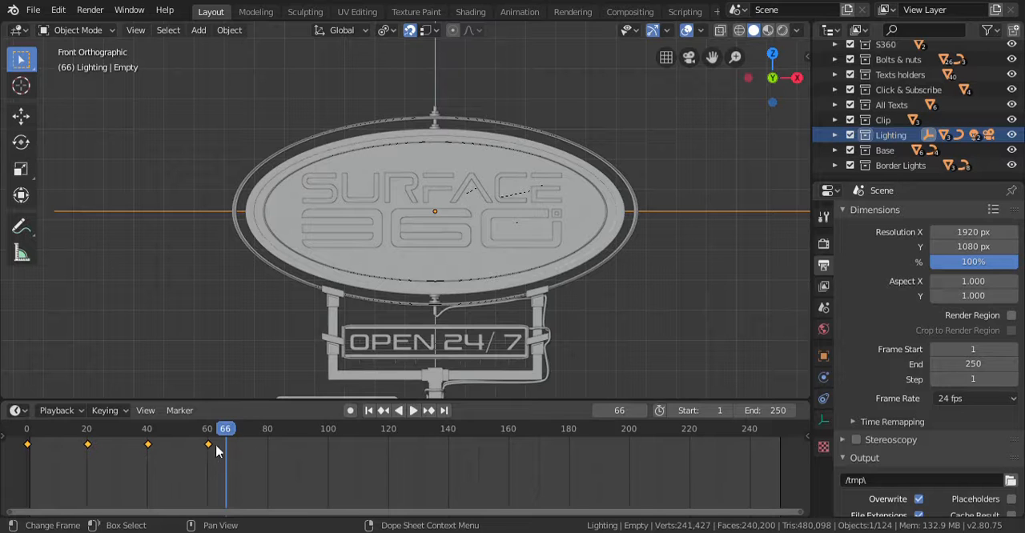
- Shift the empty's four keyframes 20 frames later, from the last to the first, so they sit at frames 20, 40, 60 and 80
{"action": "left_click_drag", "start_coordinate": [209, 445], "coordinate": [269, 446]}
{"action": "left_click_drag", "start_coordinate": [149, 445], "coordinate": [218, 454]}
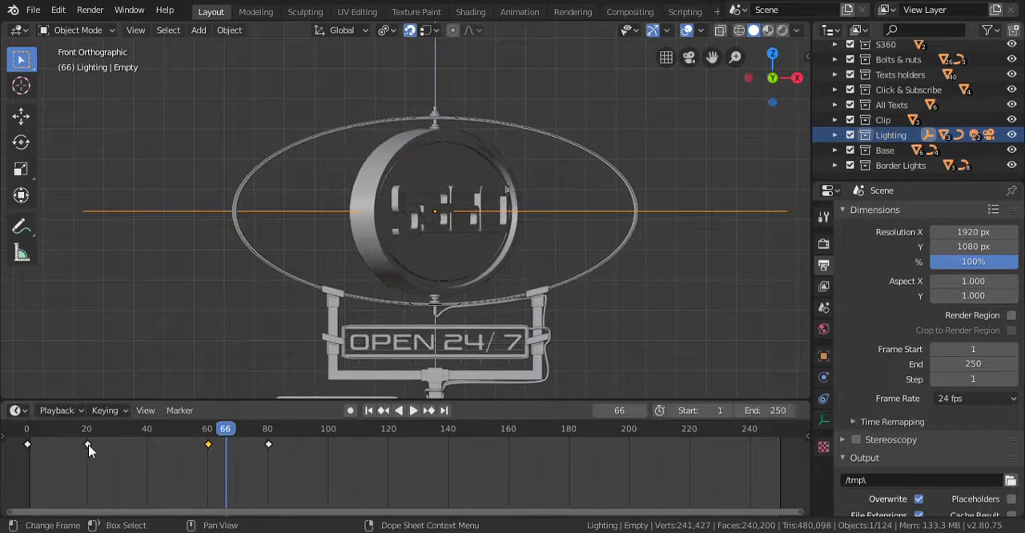
{"action": "left_click_drag", "start_coordinate": [89, 447], "coordinate": [188, 449]}
{"action": "left_click", "coordinate": [208, 444]}
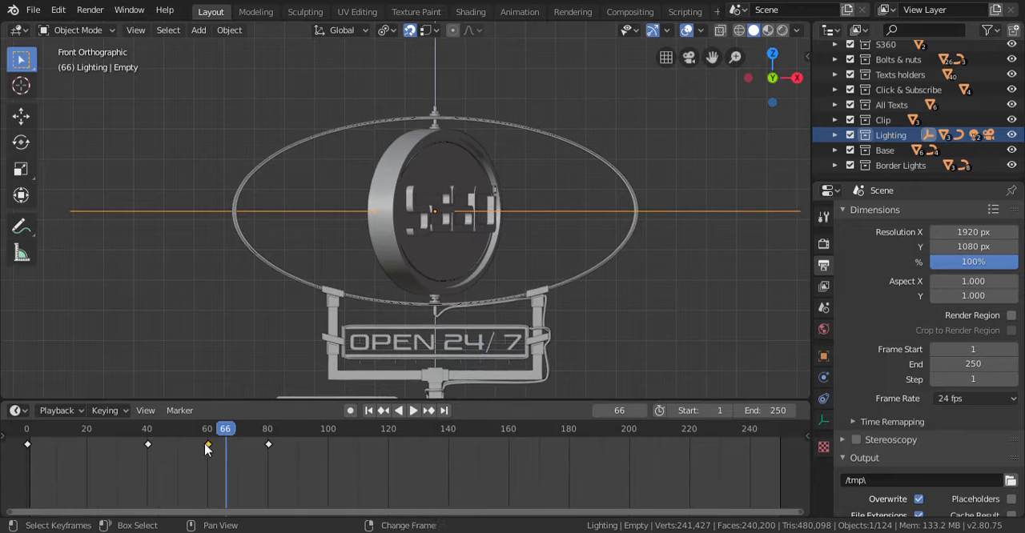
{"action": "left_click_drag", "start_coordinate": [26, 446], "coordinate": [92, 448]}
- Play the animation from the start to check the sign board's rotation, including in the rendered camera view
{"action": "left_click", "coordinate": [28, 430]}
{"action": "key", "text": "space"}
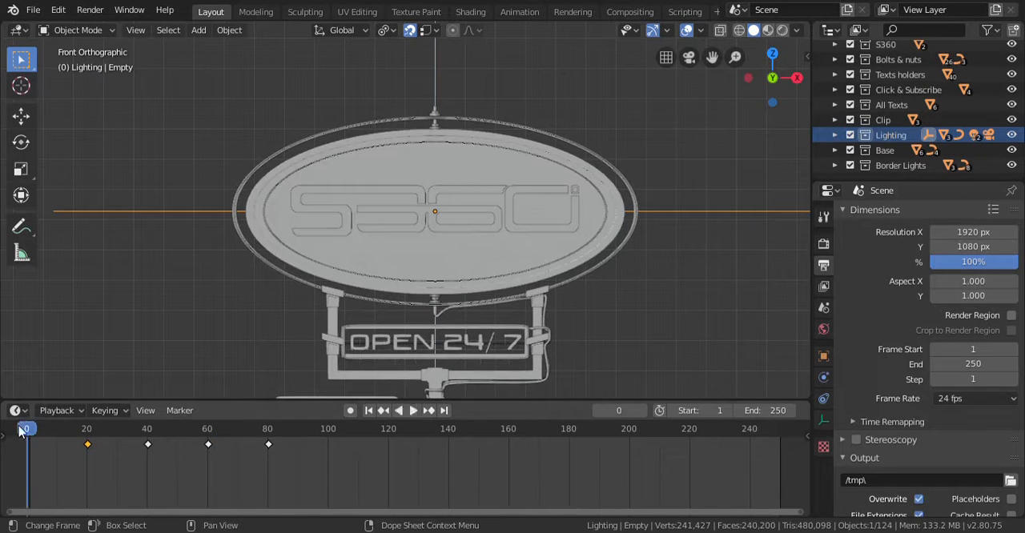
{"action": "key", "text": "space"}
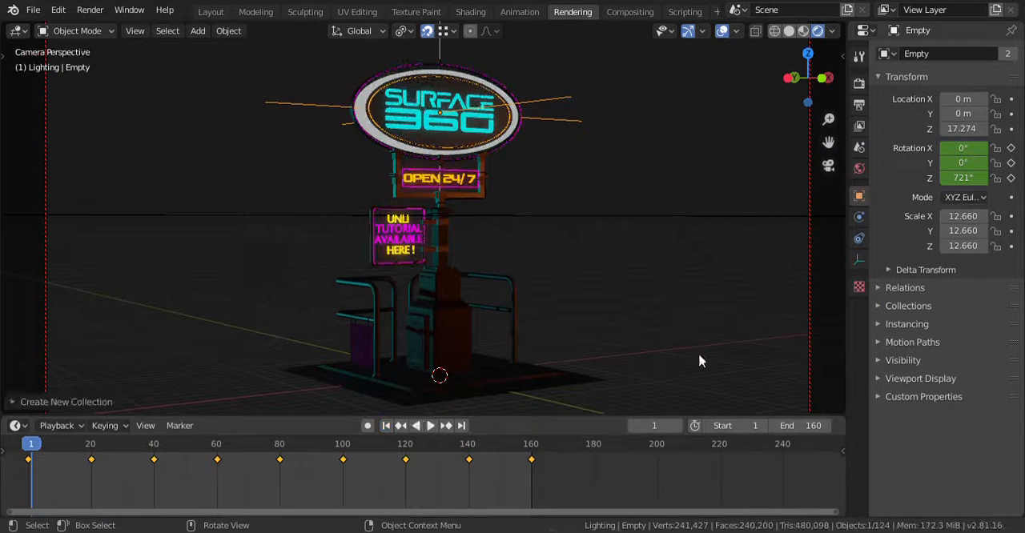
{"action": "key", "text": "space"}
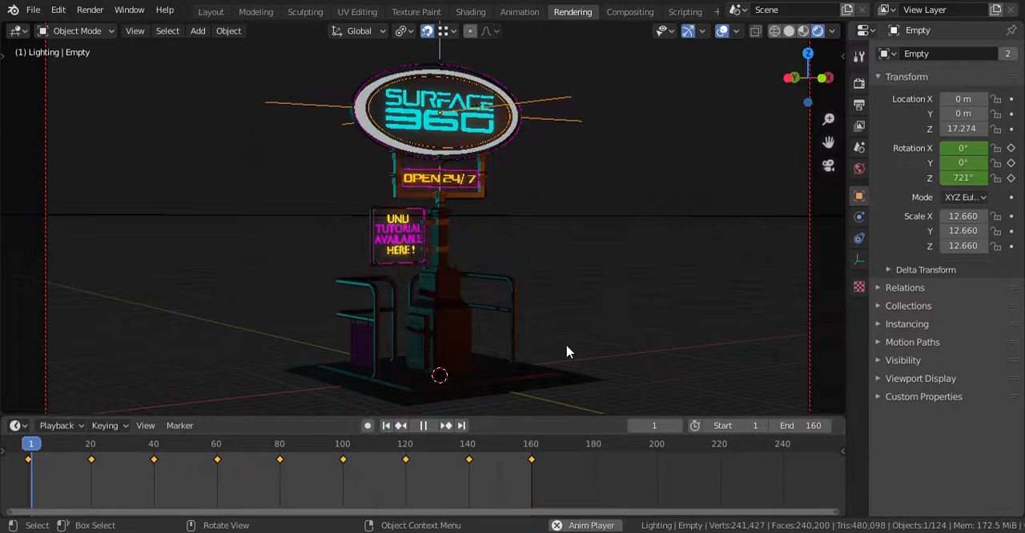